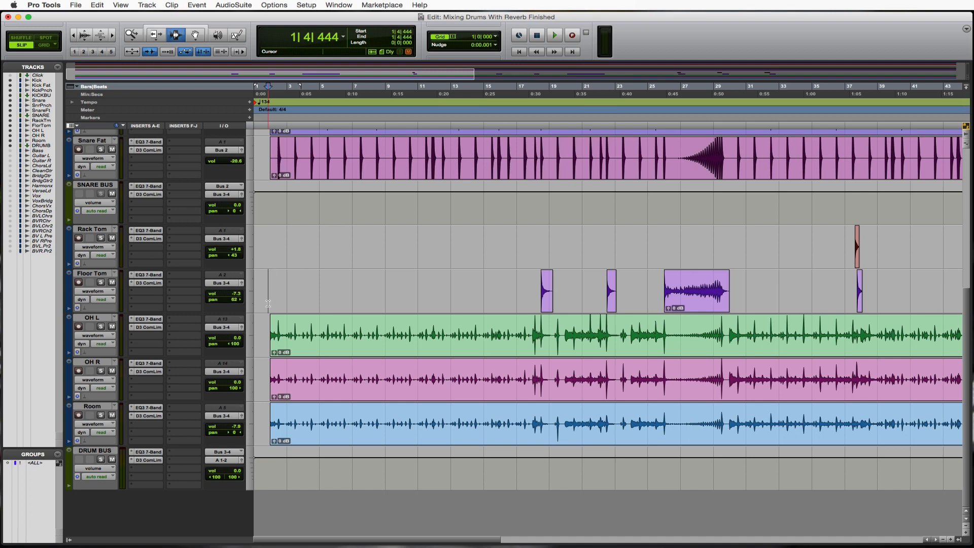
Step: Create one new stereo Aux Input track directly below the DRUM BUS track
left_click(107, 452)
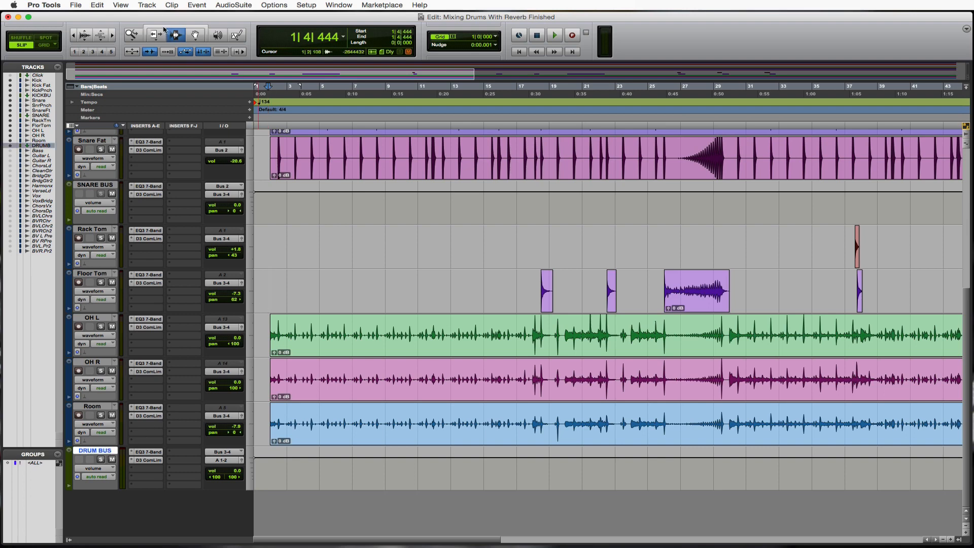
left_click(145, 5)
left_click(146, 16)
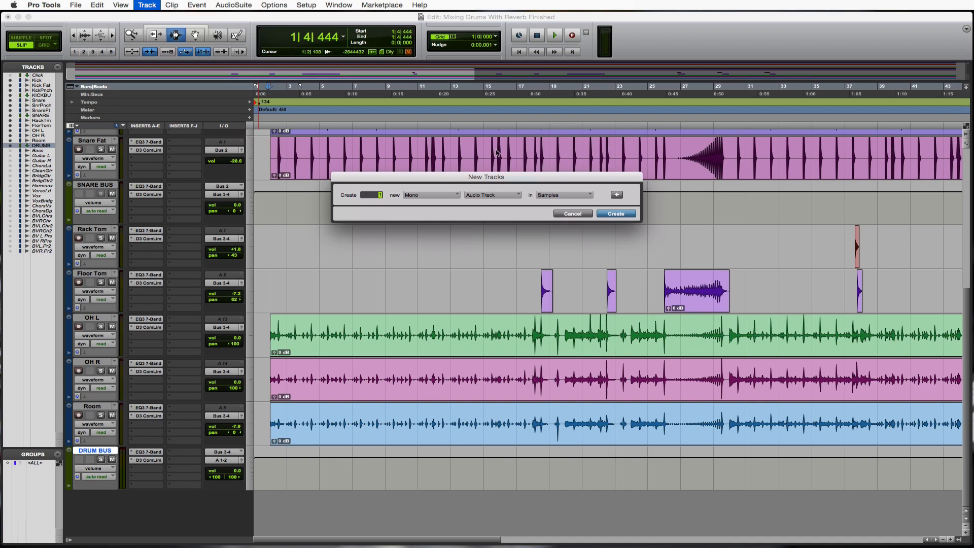
left_click(450, 196)
left_click(426, 206)
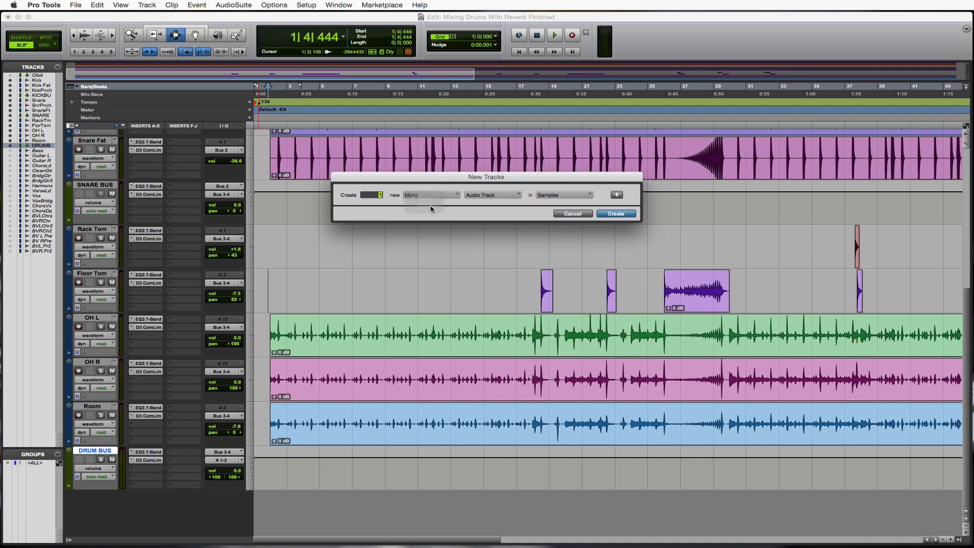
left_click(487, 195)
left_click(488, 210)
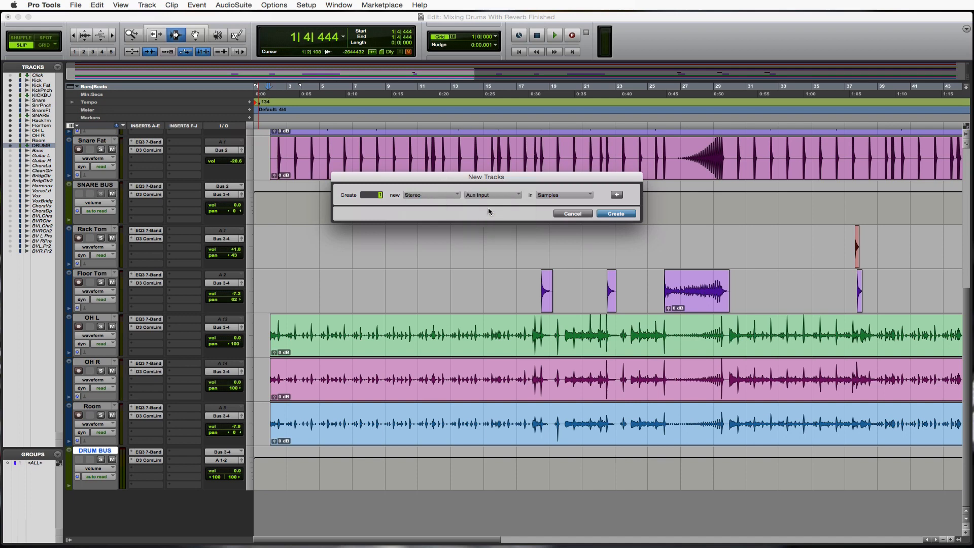
left_click(616, 214)
Step: Rename the new aux track as DRUM REVERB
double_click(95, 496)
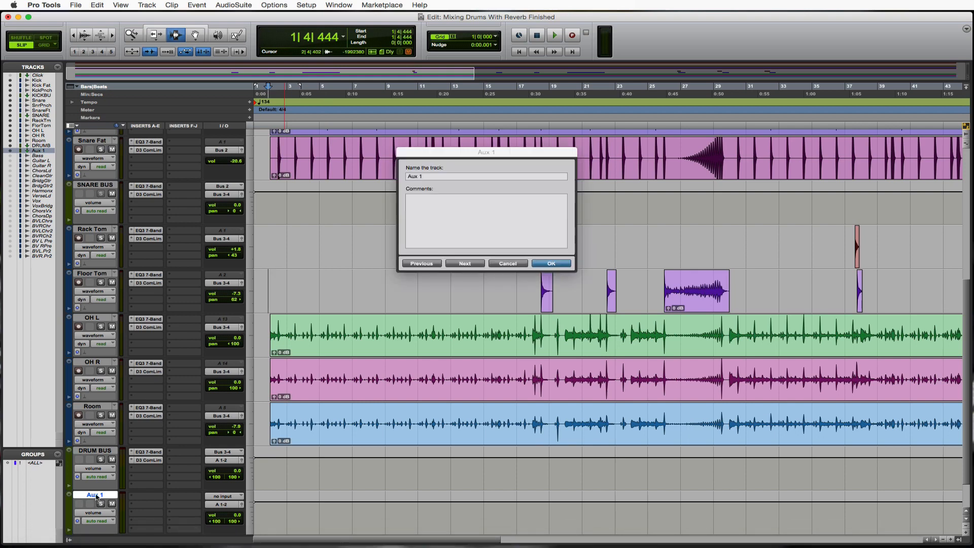
type("DRUM REVERB")
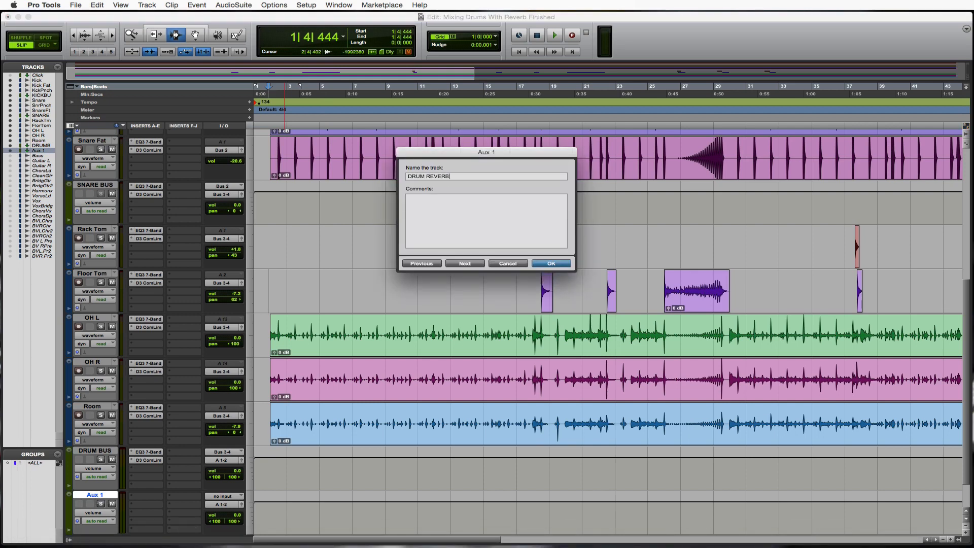
key("Return")
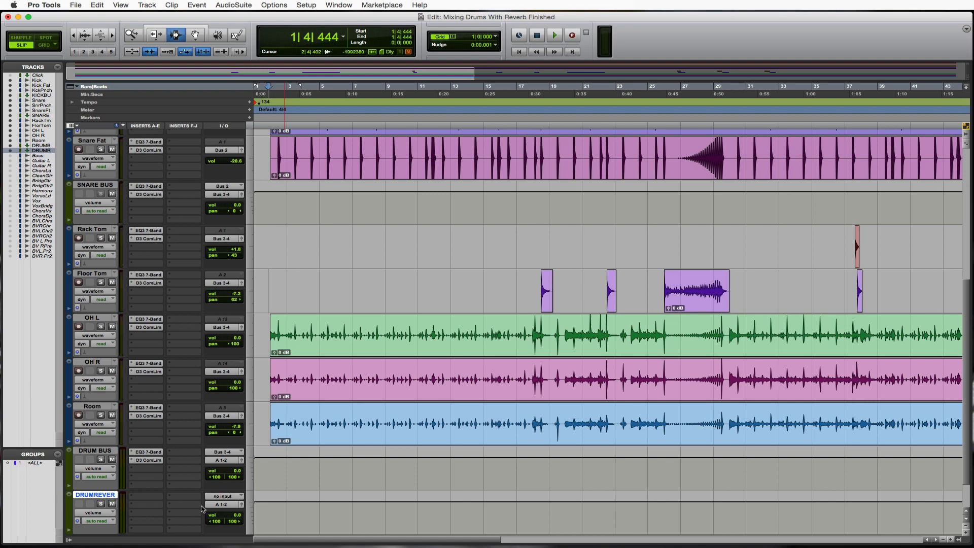
Step: Insert the multichannel D-Verb (stereo) reverb plug-in in the first insert slot of the DRUM REVERB track
left_click(134, 499)
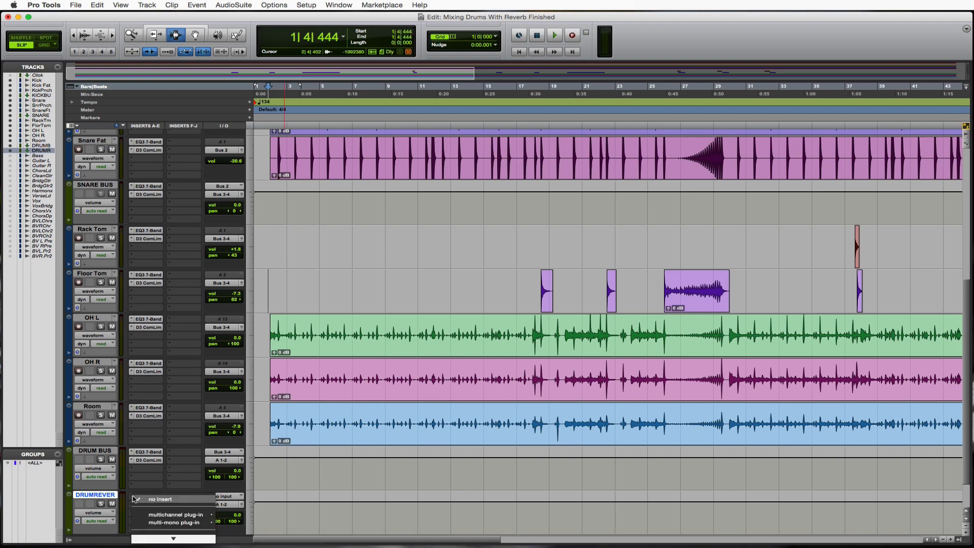
mouse_move(152, 514)
mouse_move(256, 467)
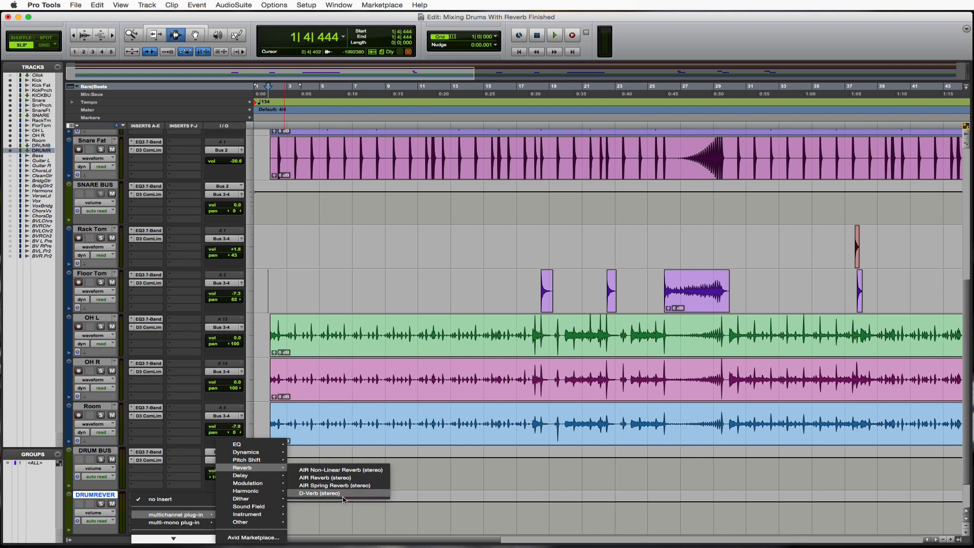
left_click(323, 495)
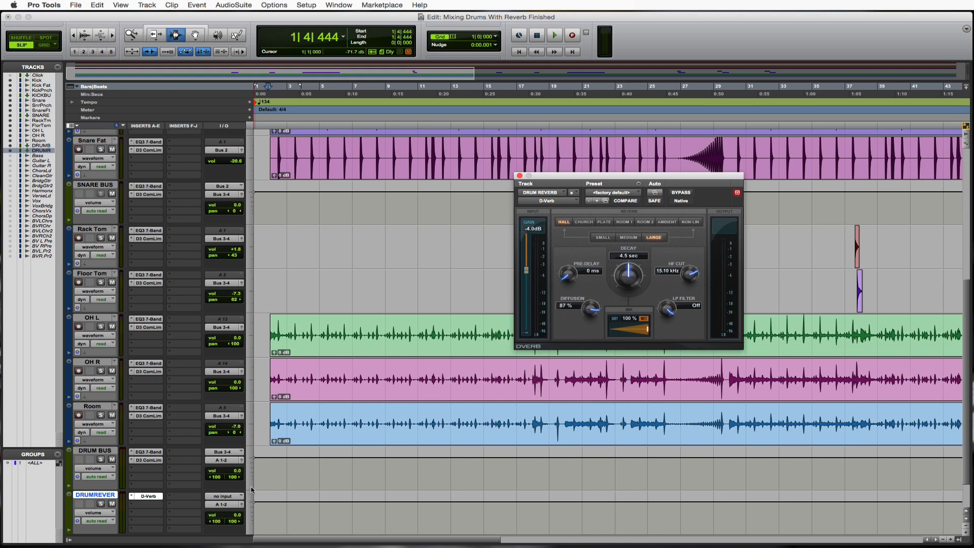
Step: Set the DRUM REVERB track's input to Bus 5-6 (Stereo) and show the Sends A-E column in the Edit window
left_click(239, 497)
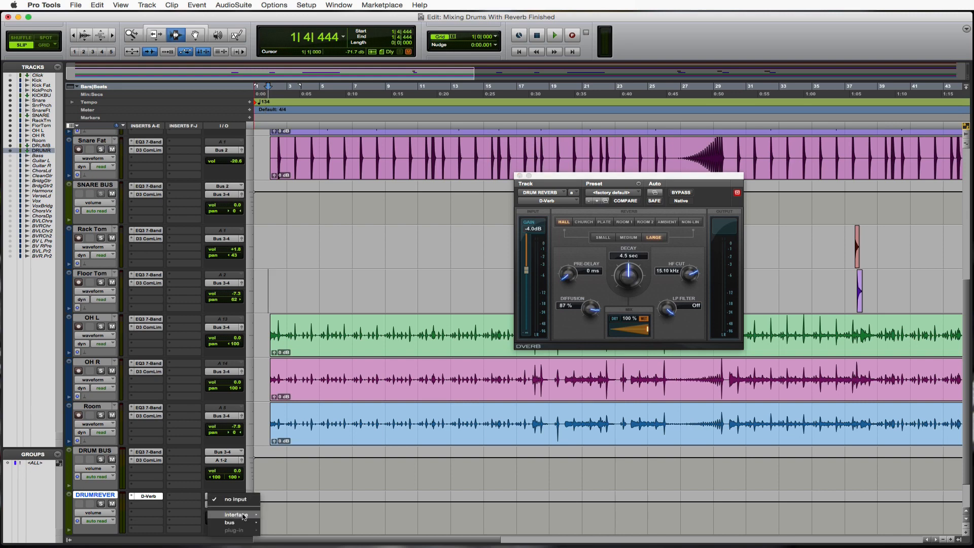
mouse_move(237, 524)
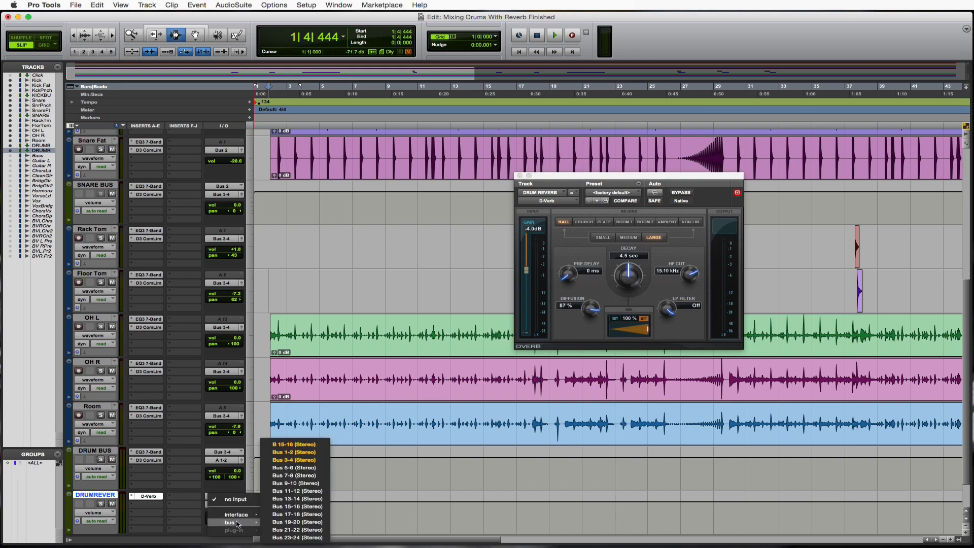
left_click(300, 468)
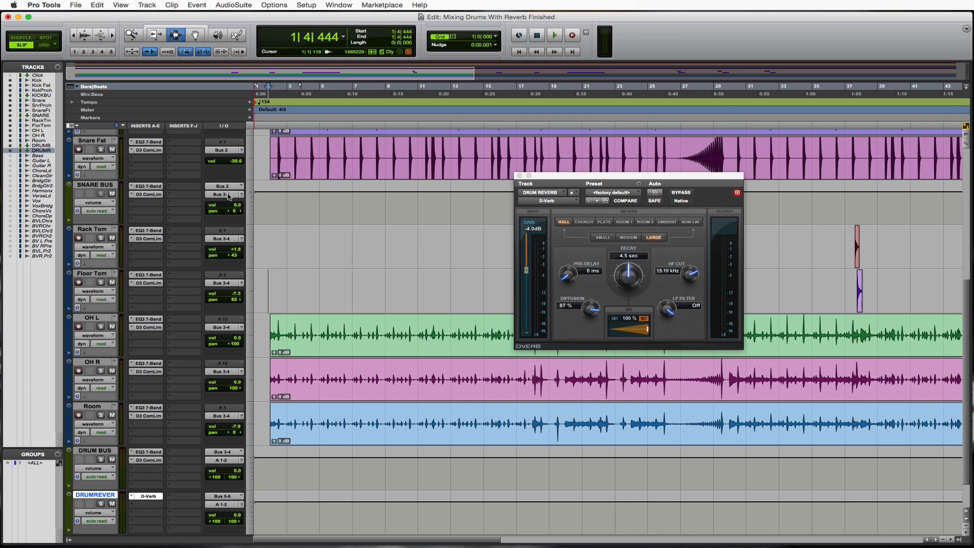
left_click(77, 127)
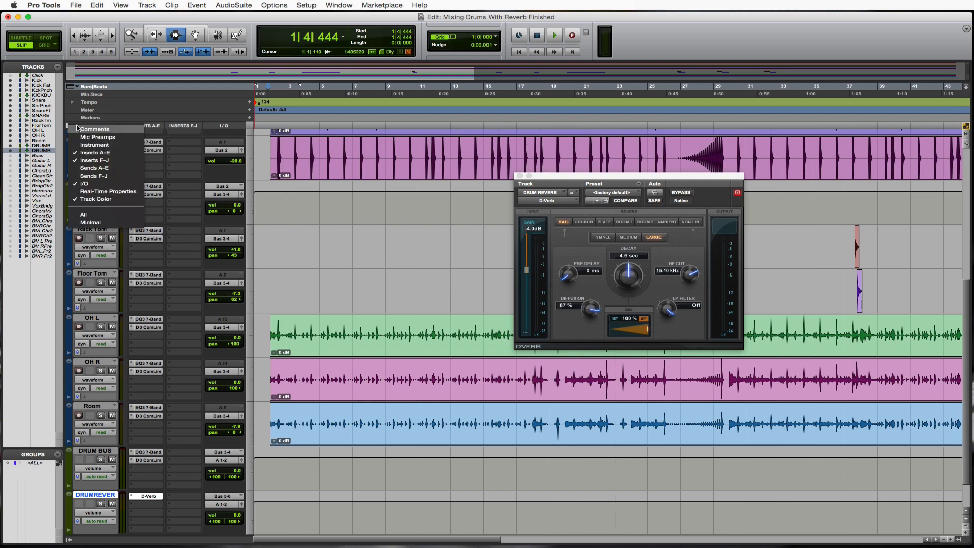
left_click(99, 169)
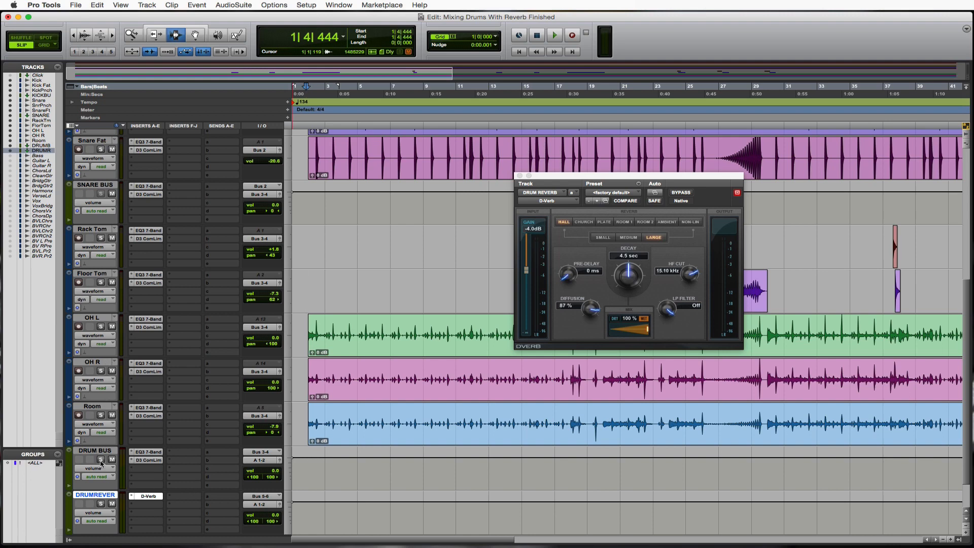
Step: Toggle solo safe on the DRUM BUS and DRUM REVERB tracks, soloing the Room track briefly as a check
left_click(101, 415)
left_click(100, 459, "super")
left_click(100, 503, "super")
left_click(101, 414)
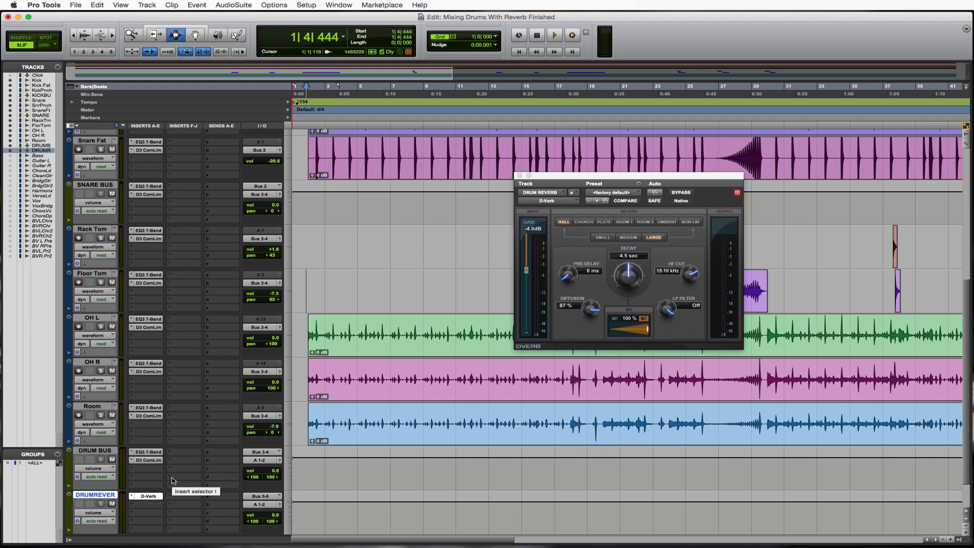
Step: Add a send from the Kick track to Bus 5-6 (Stereo) in its first send slot
scroll(174, 481, "up", 5)
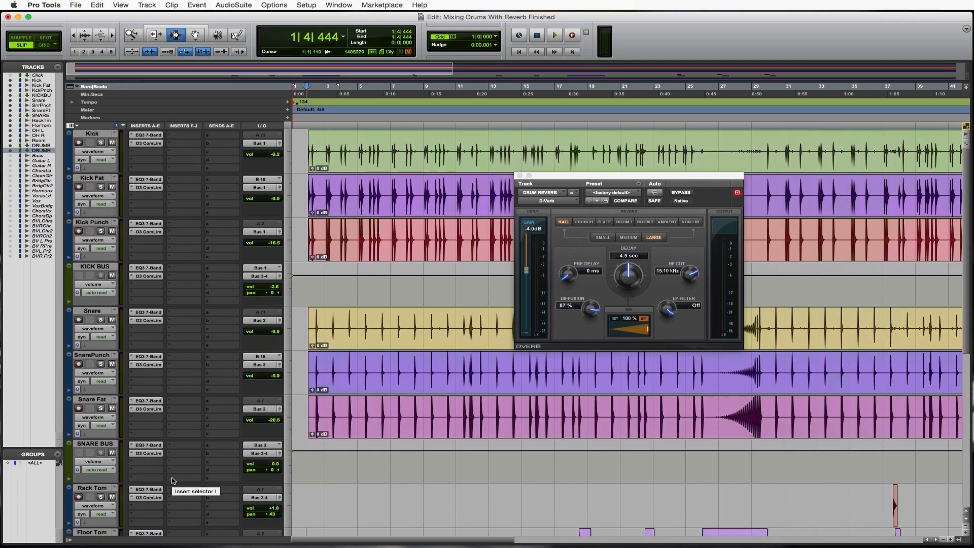
left_click(212, 139)
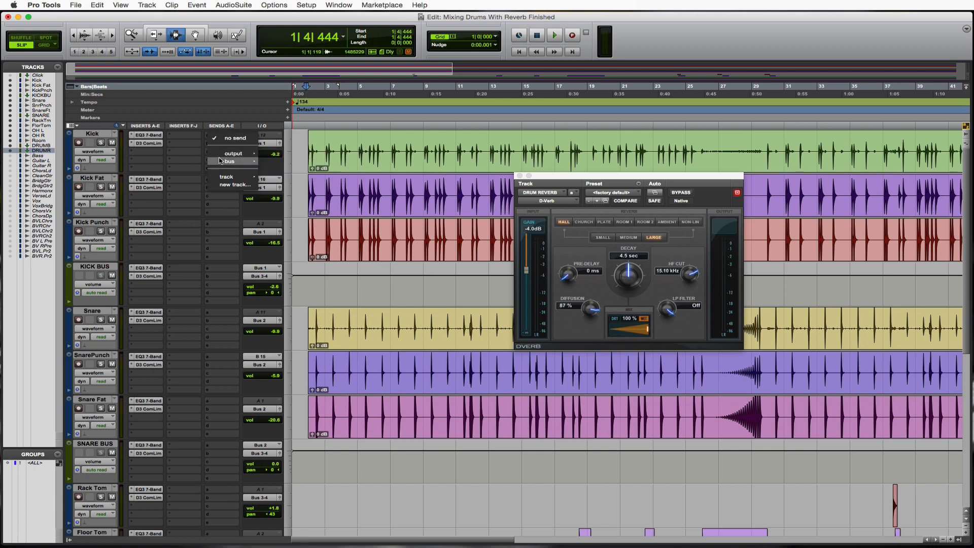
mouse_move(230, 161)
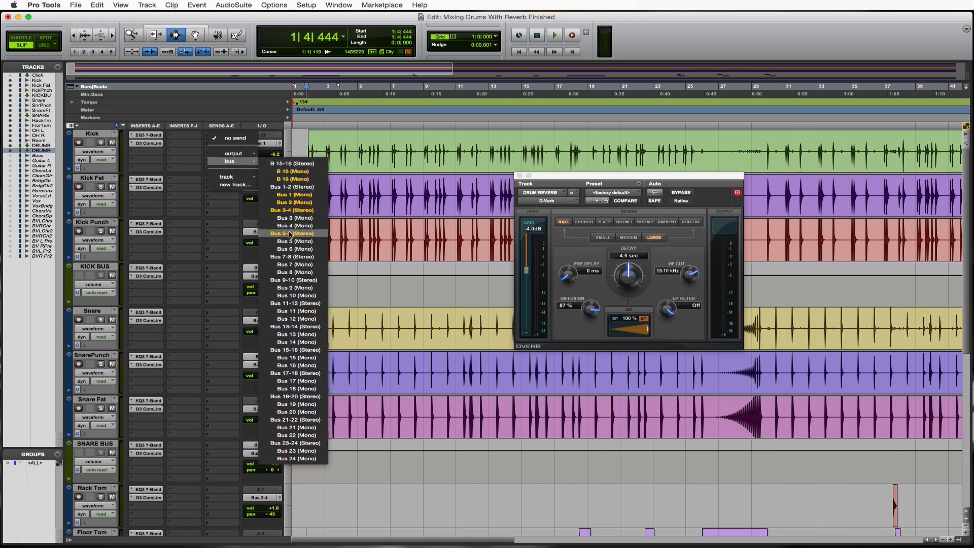
left_click(304, 233)
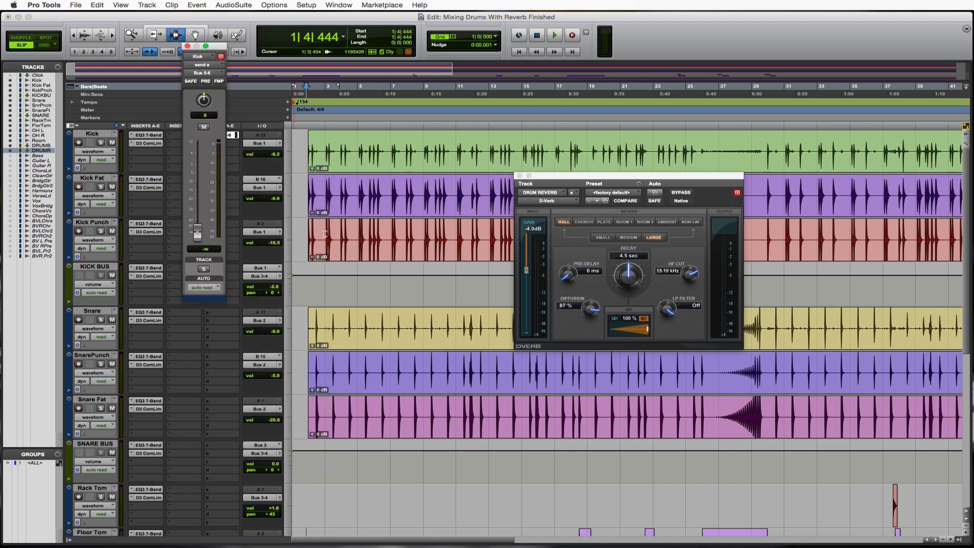
Step: Set the Kick track's reverb send level to about -12.3 dB and copy the send to Kick Fat and Kick Punch
left_click(196, 235, "alt")
left_click_drag(219, 50, 333, 65)
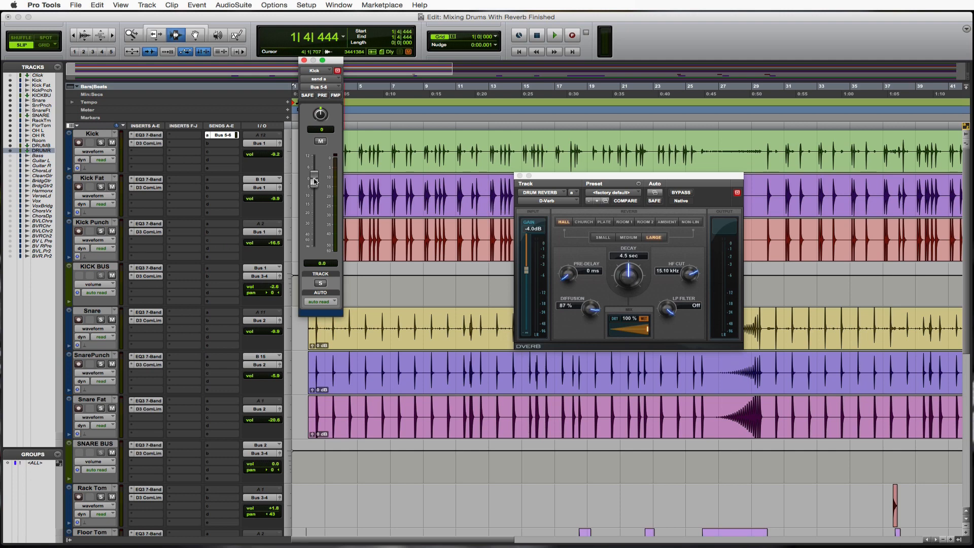
left_click_drag(315, 180, 315, 201)
left_click_drag(221, 163, 225, 228)
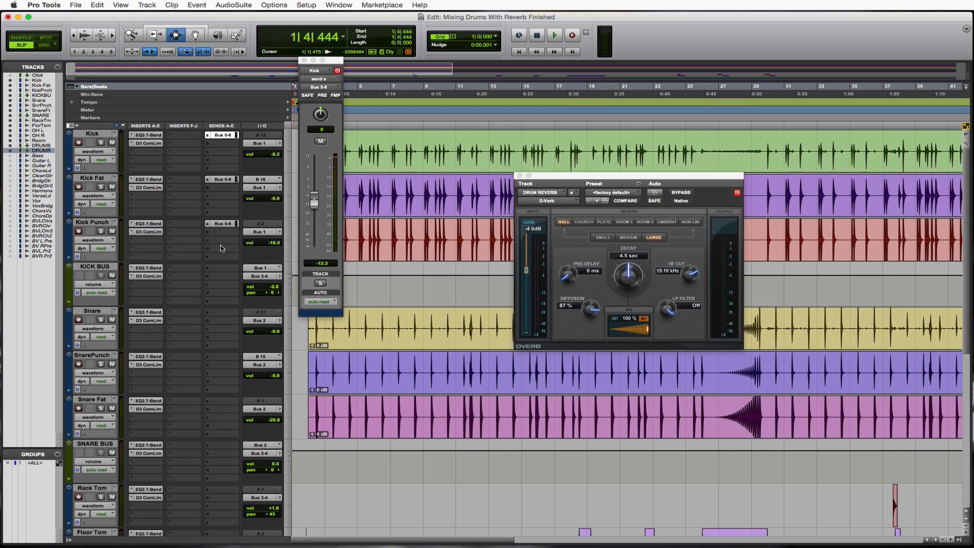
Step: Copy the Bus 5-6 send to the Snare track at 0.0 dB, then duplicate it onto SnarePunch and Snare Fat
scroll(221, 248, "down", 2)
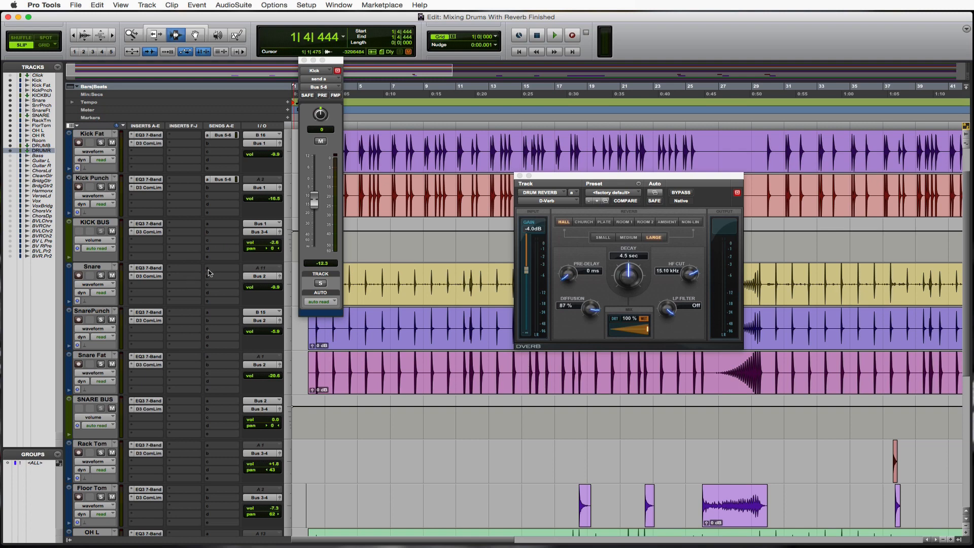
left_click_drag(219, 184, 225, 271)
left_click(226, 272)
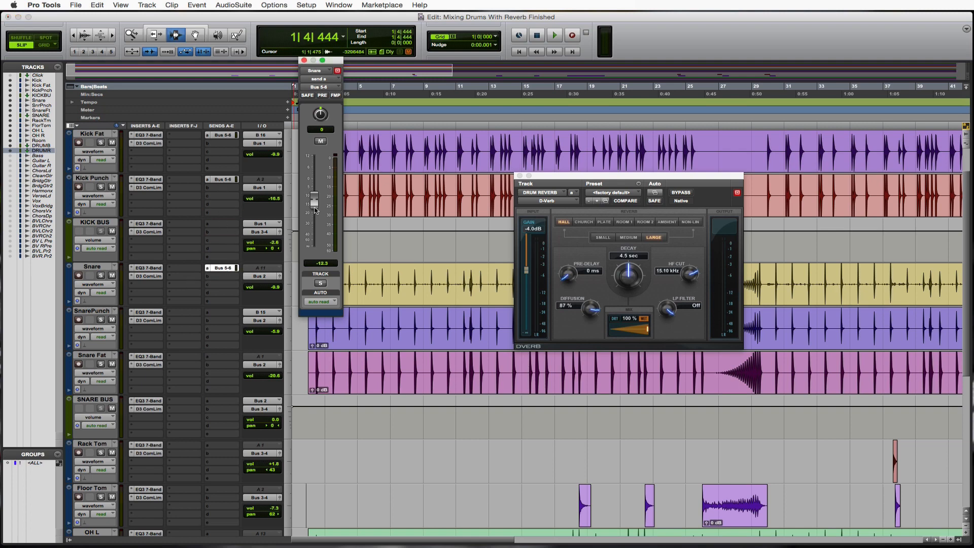
left_click(316, 204, "alt")
left_click_drag(226, 271, 227, 358)
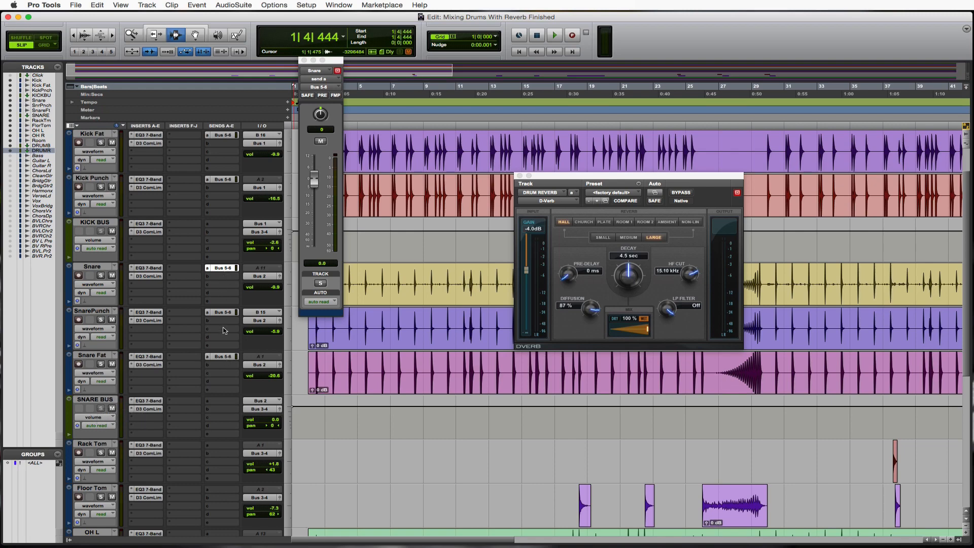
Step: Copy the Bus 5-6 send to Rack Tom, set its level to about -6.6 dB and duplicate it onto Floor Tom
scroll(224, 331, "down", 3)
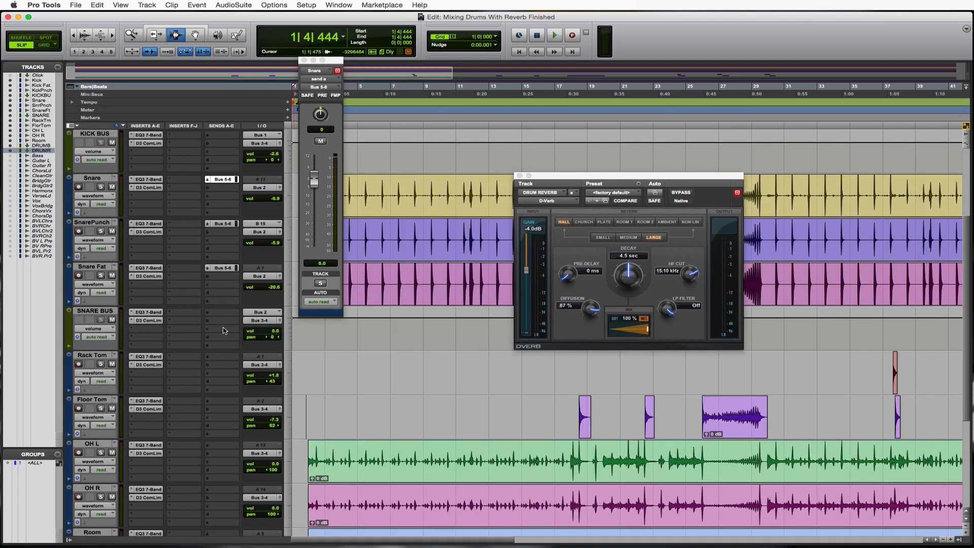
scroll(224, 330, "down", 1)
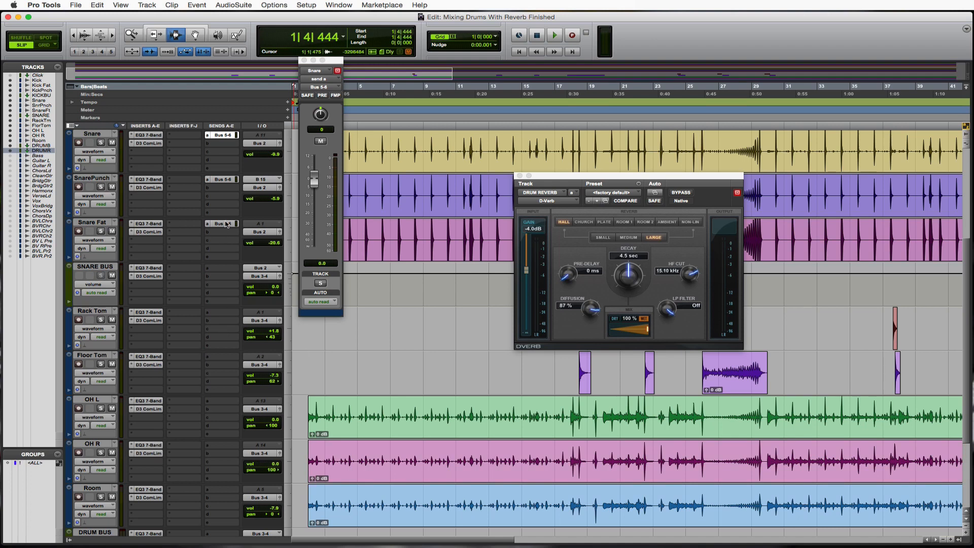
left_click_drag(226, 228, 222, 312)
left_click(222, 313)
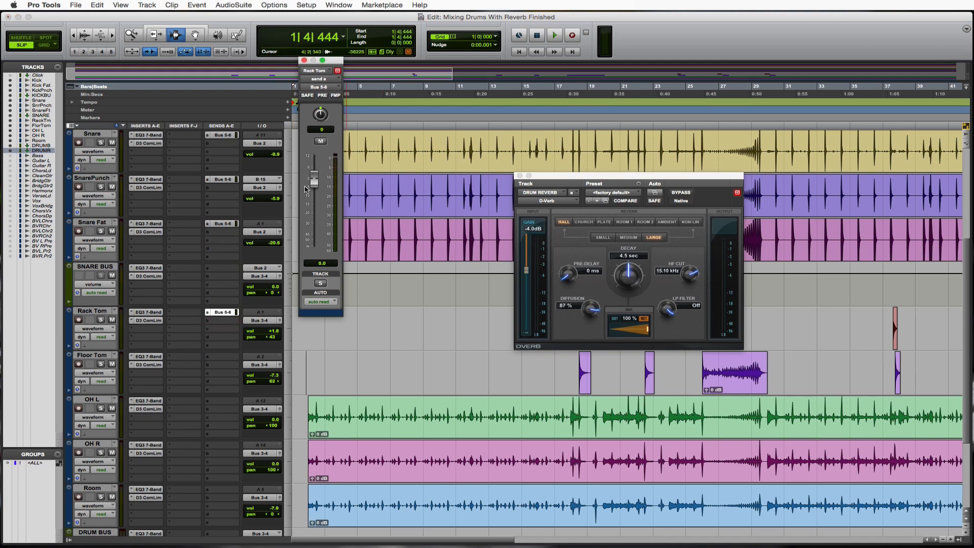
left_click_drag(314, 187, 313, 201)
left_click_drag(230, 314, 225, 357)
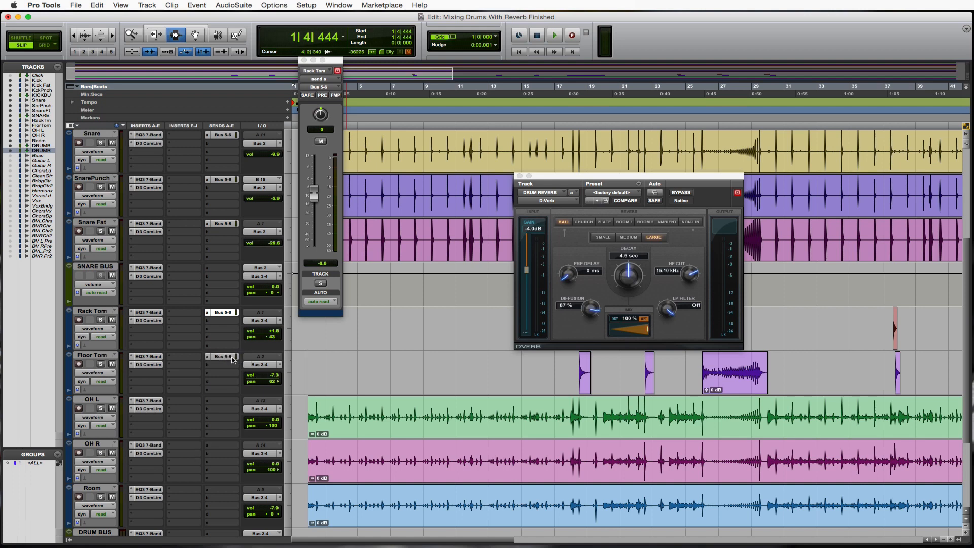
Step: Copy the Bus 5-6 send to OH L, set its level to about -12.3 dB and duplicate it onto OH R and Room
left_click_drag(233, 359, 225, 403)
left_click(225, 403)
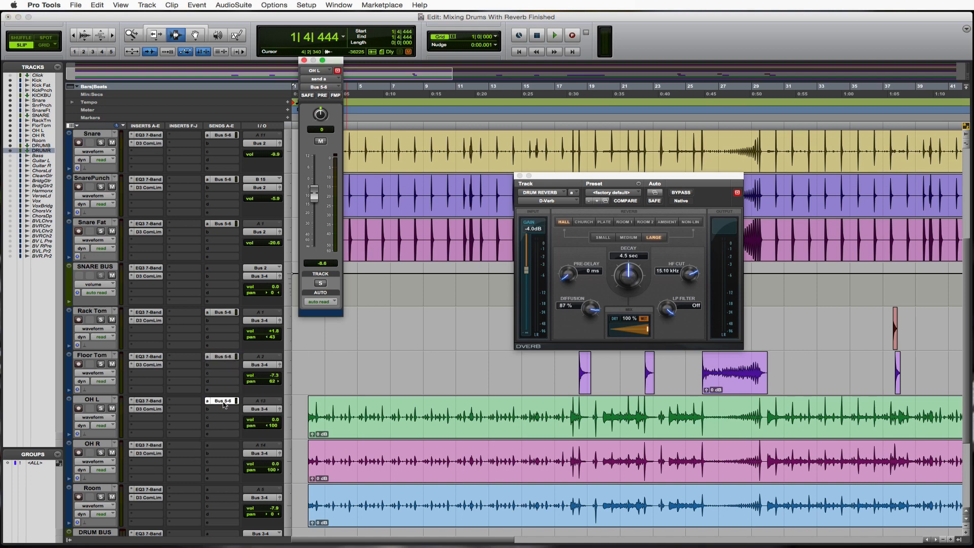
left_click_drag(314, 194, 315, 200)
left_click_drag(223, 401, 223, 495)
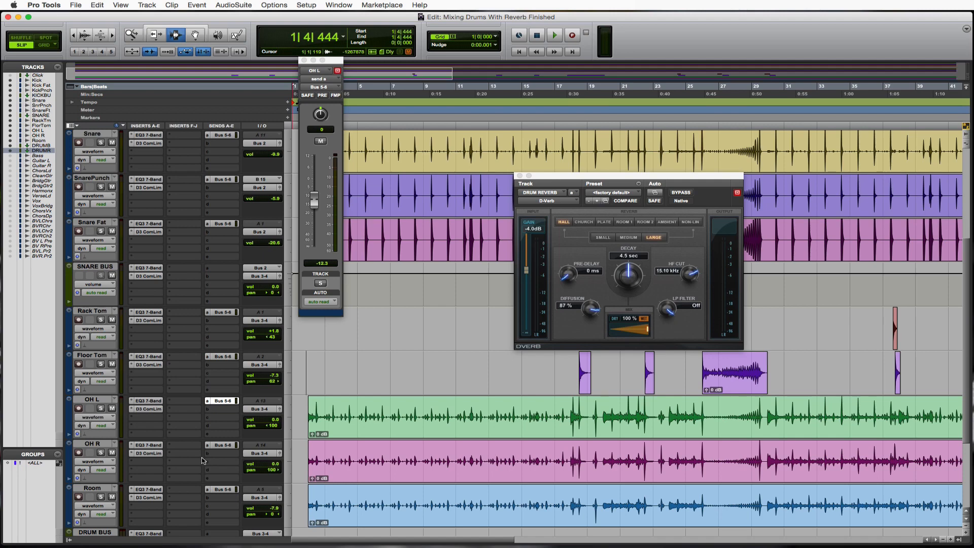
Step: Solo the Kick, Kick Fat and Kick Punch tracks and start playback to hear them with reverb
scroll(201, 460, "down", 5)
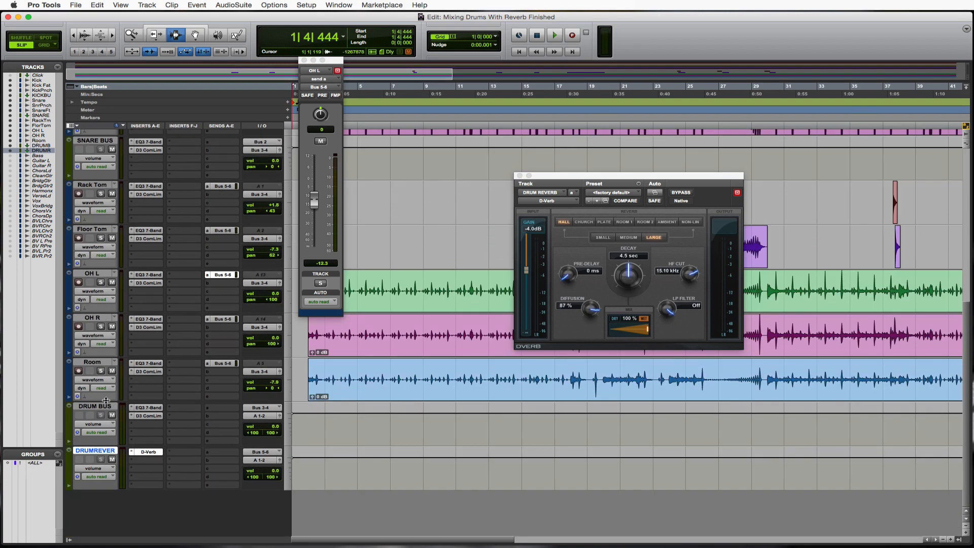
scroll(105, 400, "up", 10)
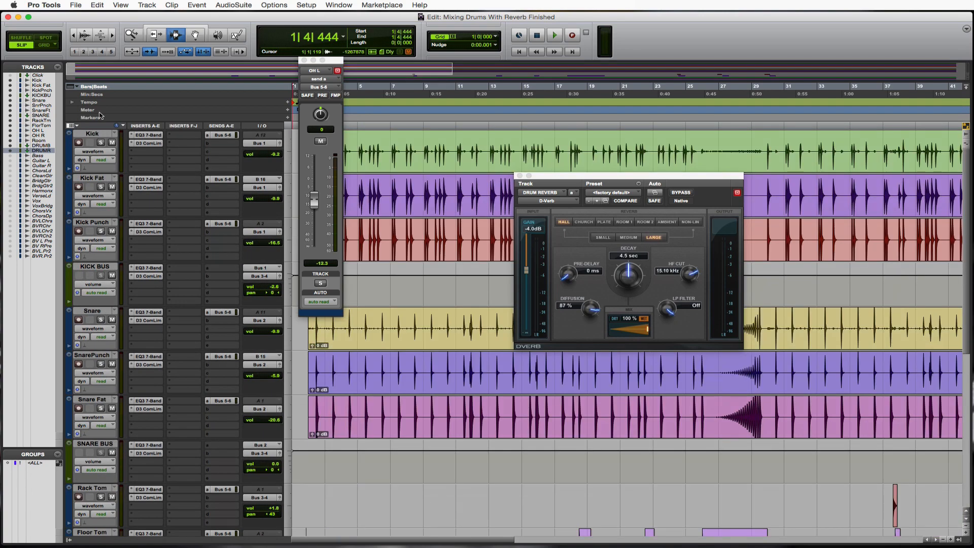
left_click(101, 143)
left_click(101, 186)
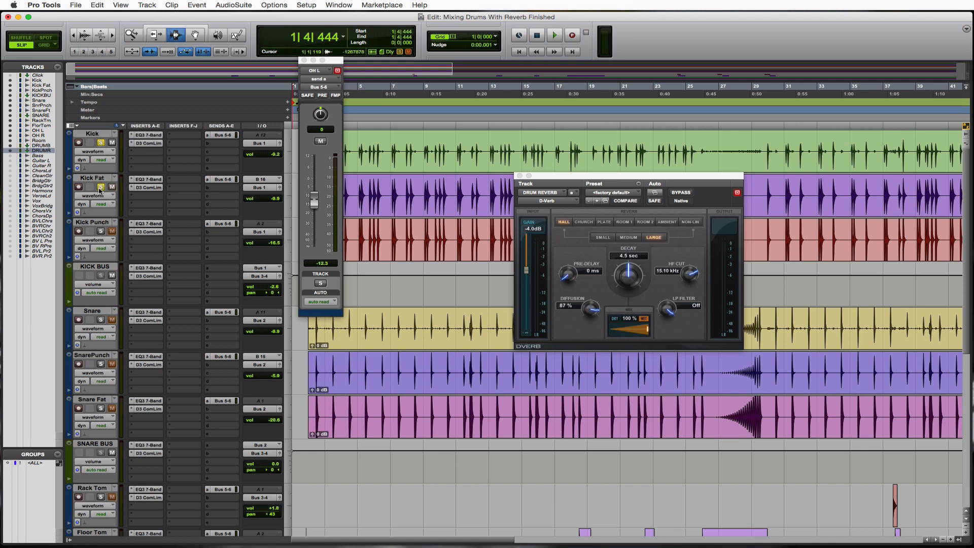
left_click(100, 232)
key("space")
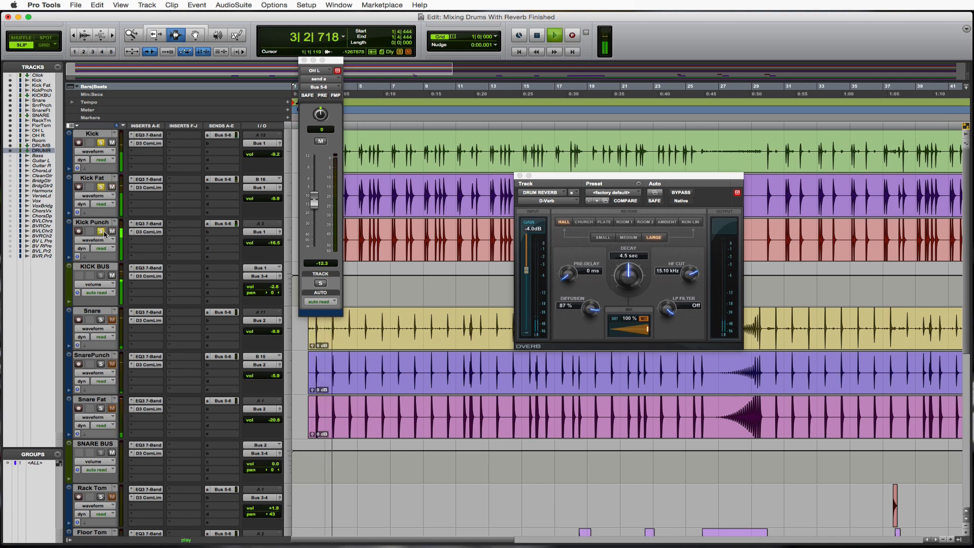
Step: Stop playback and route the drum reverb track's output to Bus 3-4
scroll(135, 289, "down", 10)
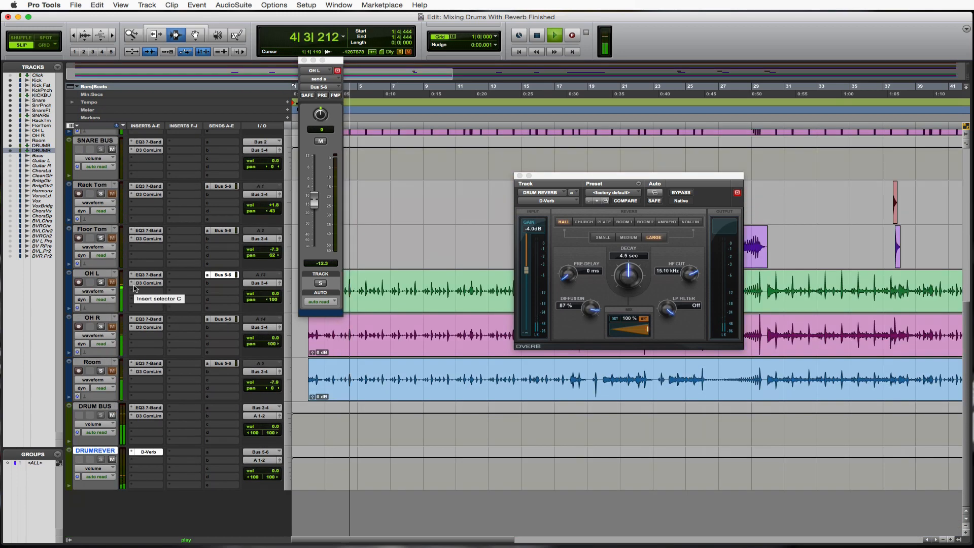
key("space")
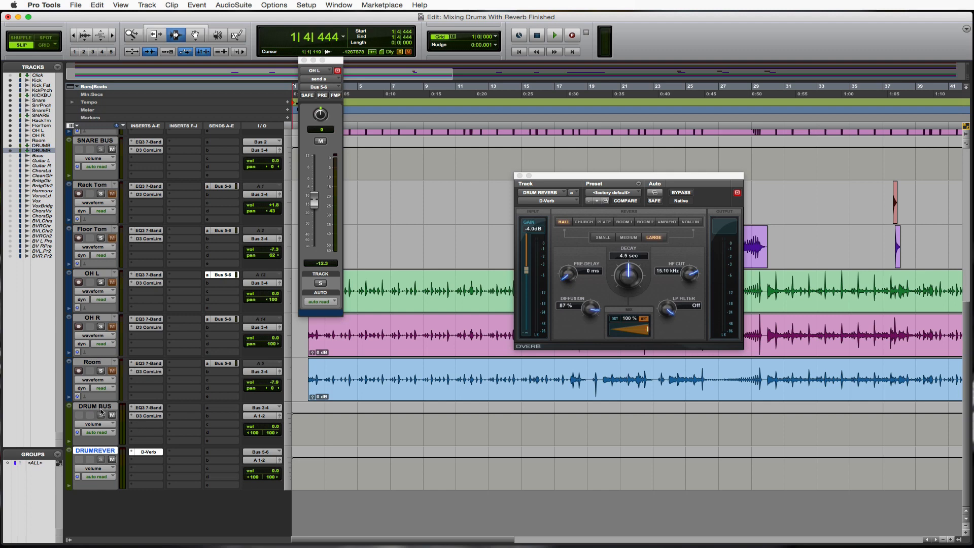
left_click(265, 465)
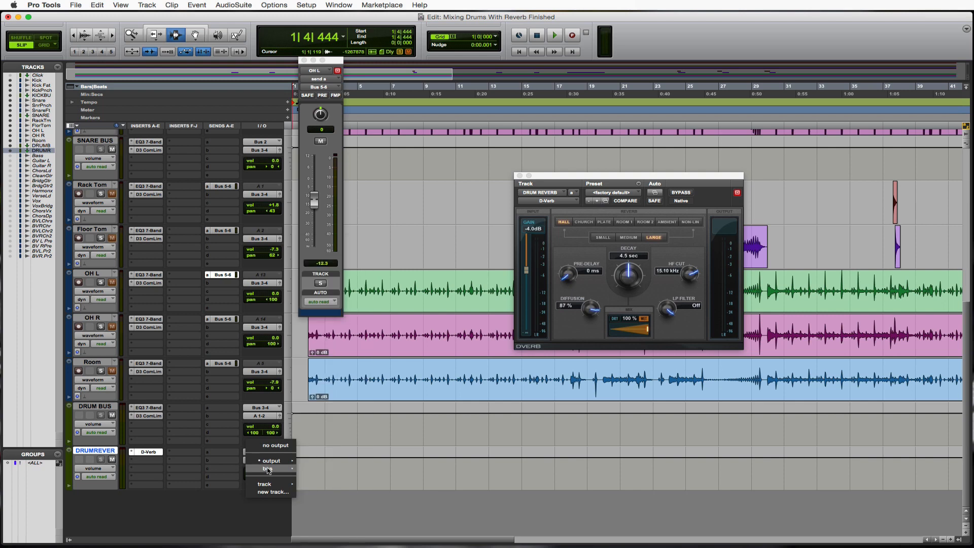
mouse_move(268, 469)
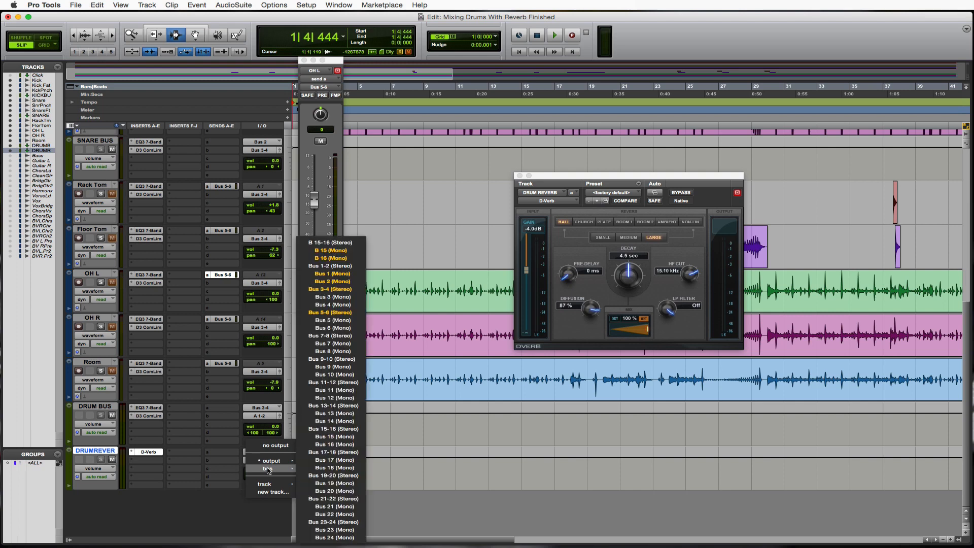
left_click(328, 290)
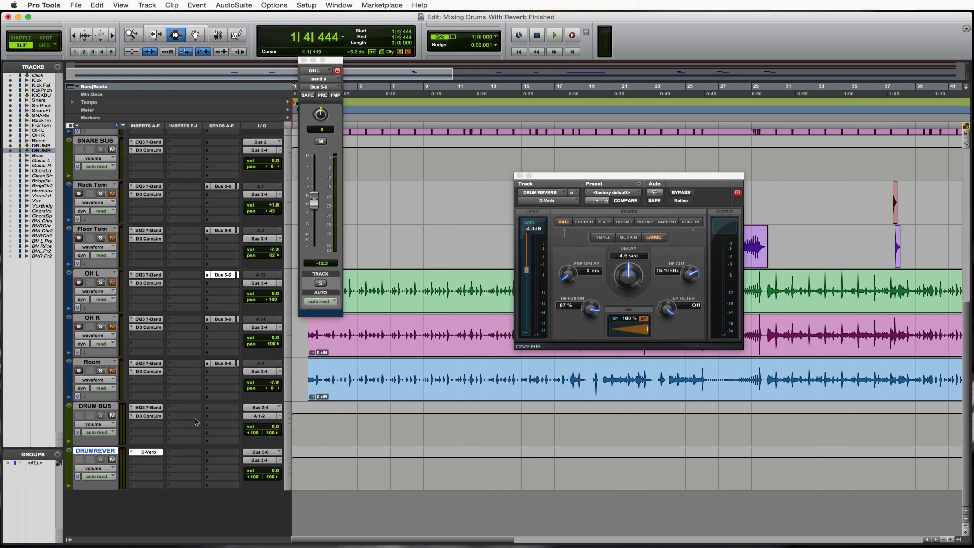
Step: Review the Bus 5-6 sends and bus outputs on the drum tracks, and play the soloed kick tracks from the song's start
scroll(197, 422, "up", 10)
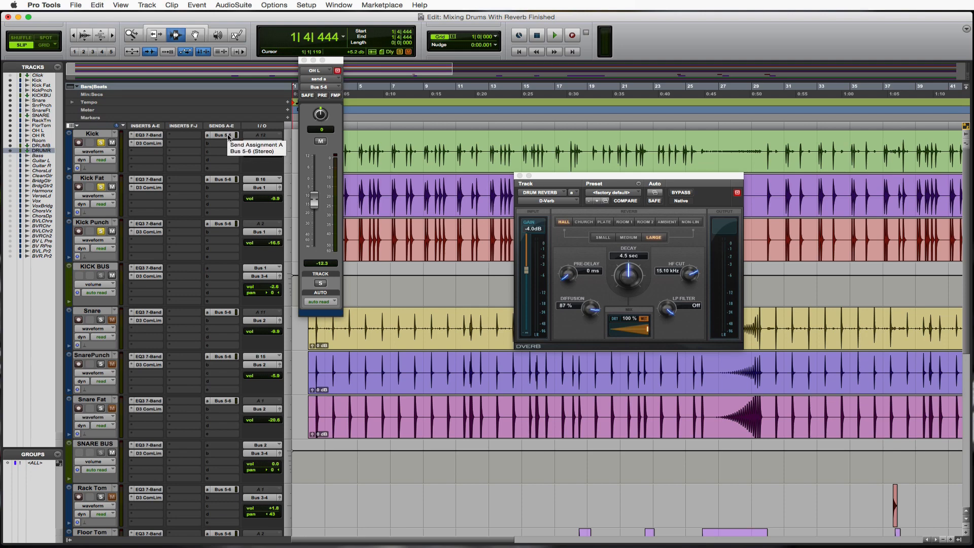
scroll(228, 136, "down", 6)
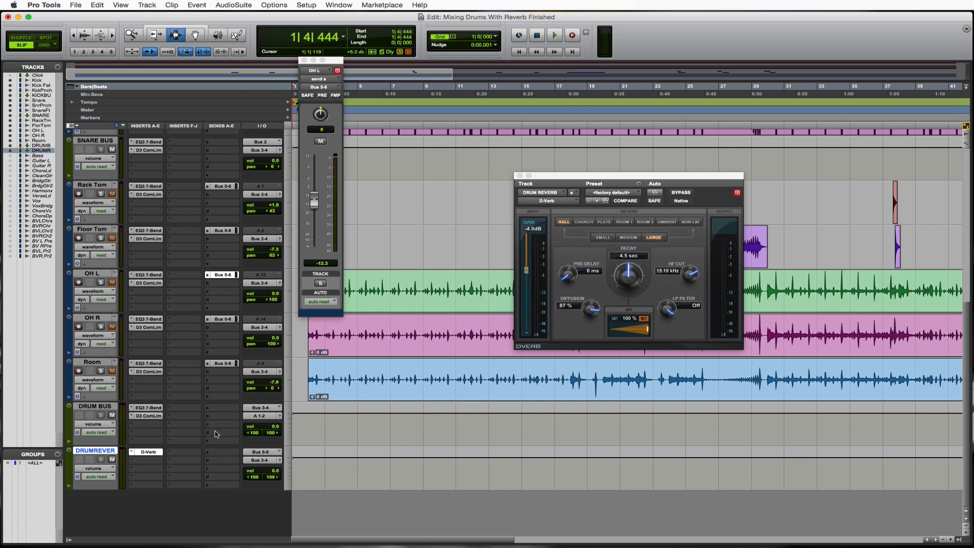
scroll(217, 435, "up", 8)
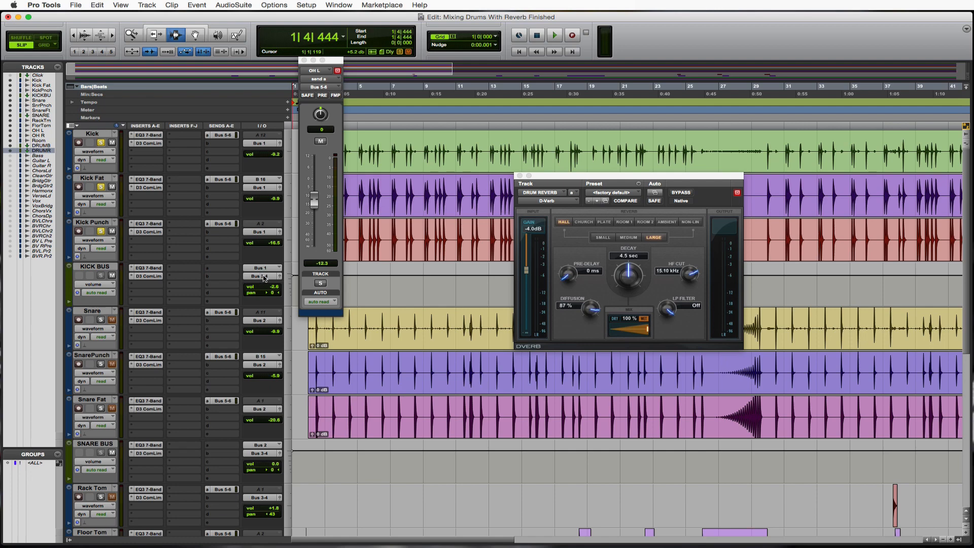
scroll(264, 278, "down", 7)
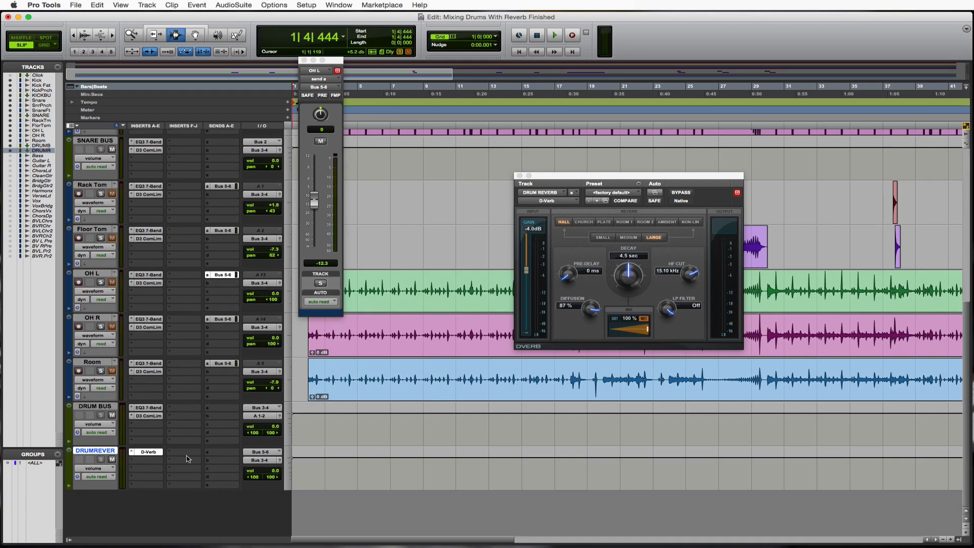
left_click(307, 367)
key("space")
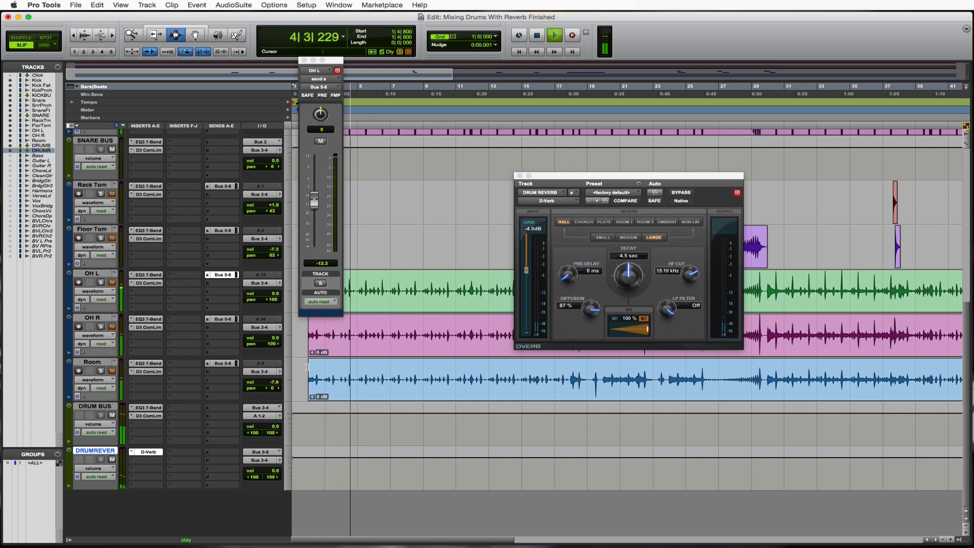
key("space")
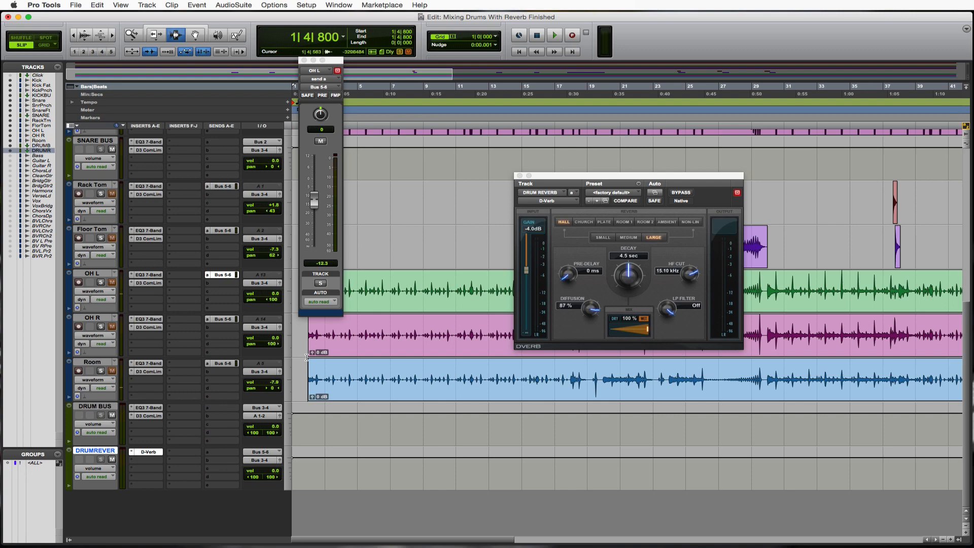
Step: Solo the Snare, SnarePunch and Snare Fat tracks along with the kicks and play them with the reverb
scroll(307, 357, "up", 7)
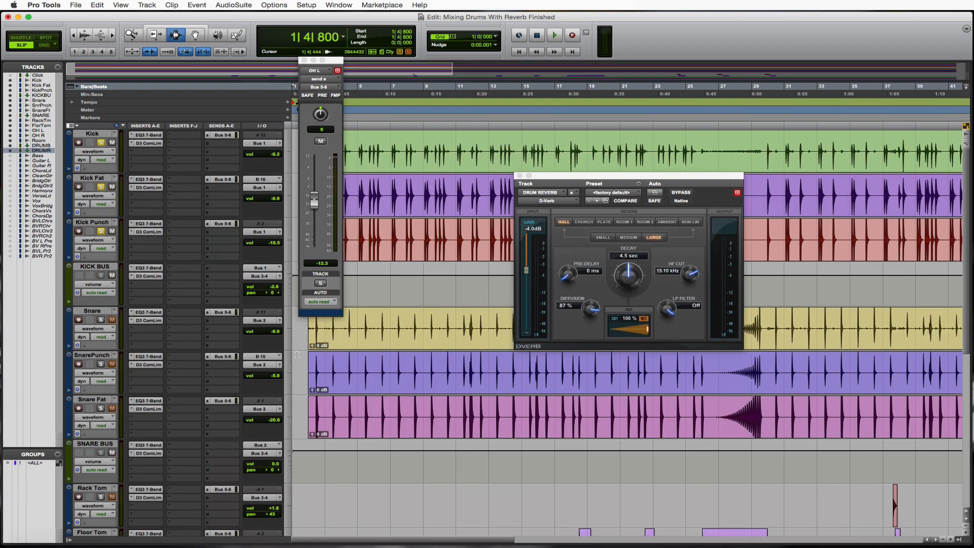
left_click(101, 321)
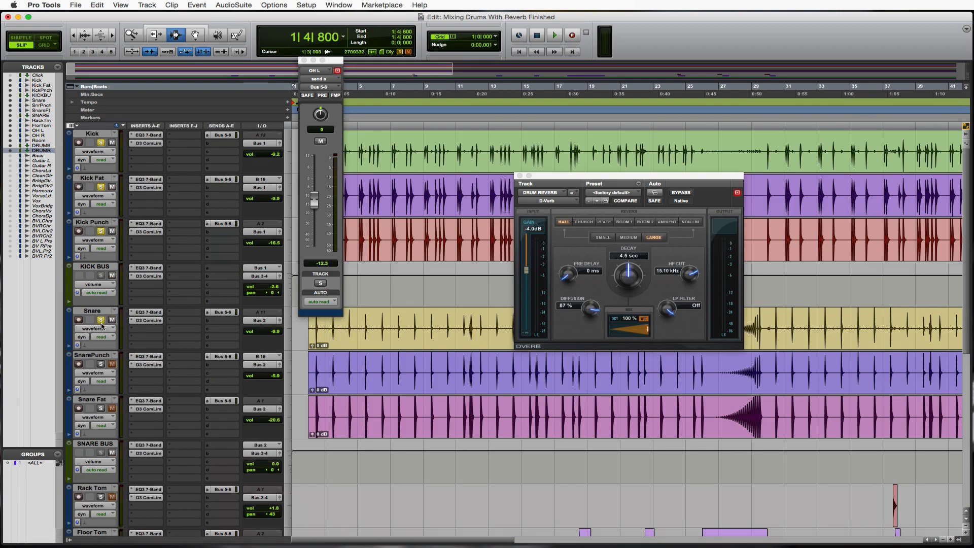
left_click(100, 364)
left_click(101, 407)
key("space")
Step: Lower the Snare's Bus 5-6 send to about -6.2 dB, audition it, and set the Kick Punch send to about -10.6 dB
left_click(216, 312)
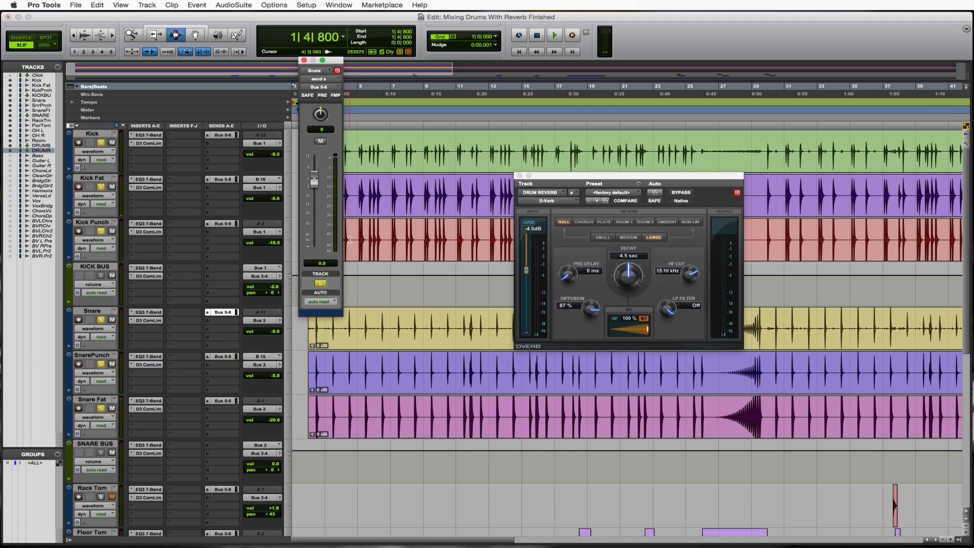
left_click_drag(318, 182, 316, 191)
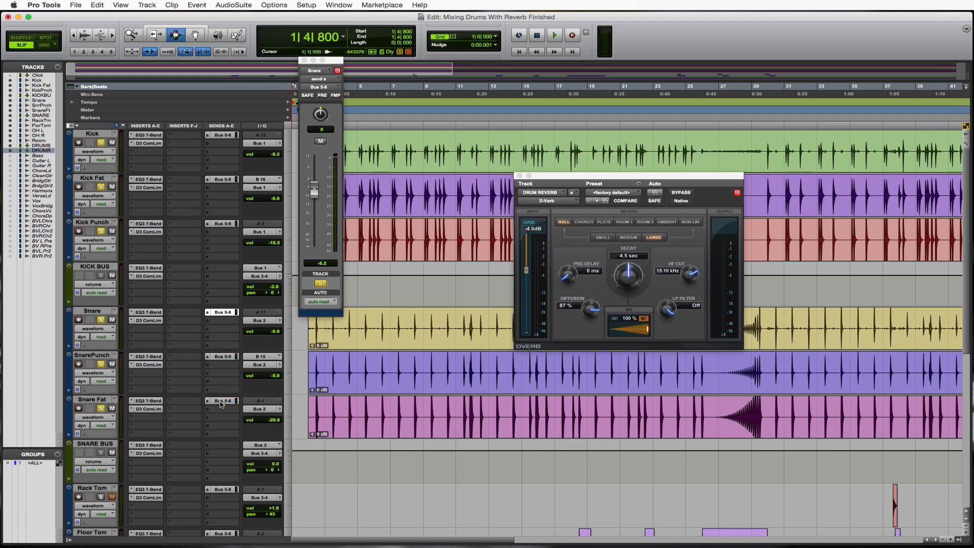
key("space")
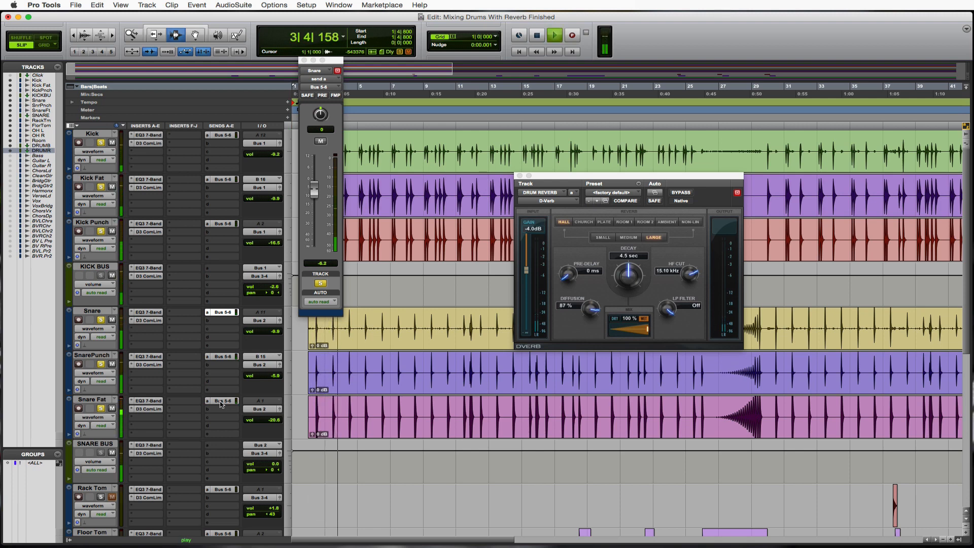
key("space")
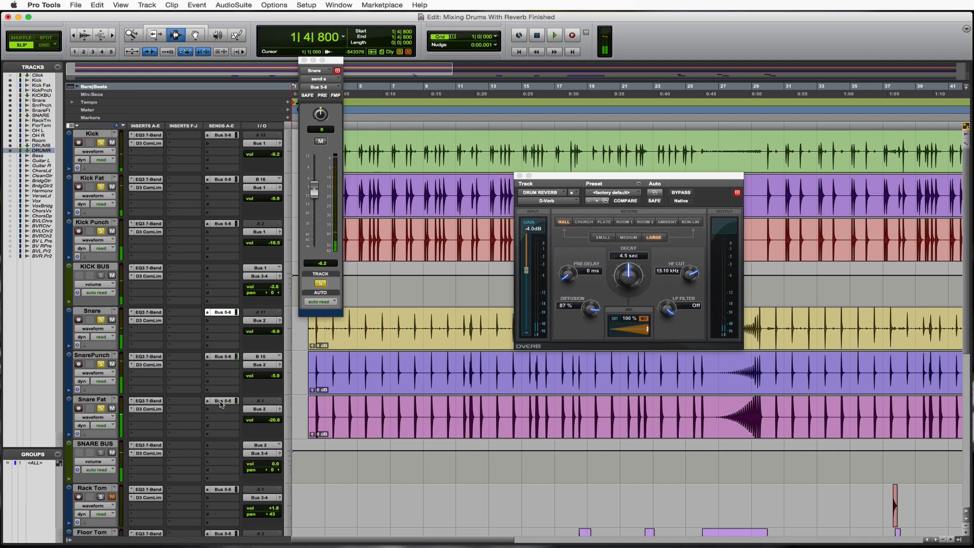
left_click(230, 226)
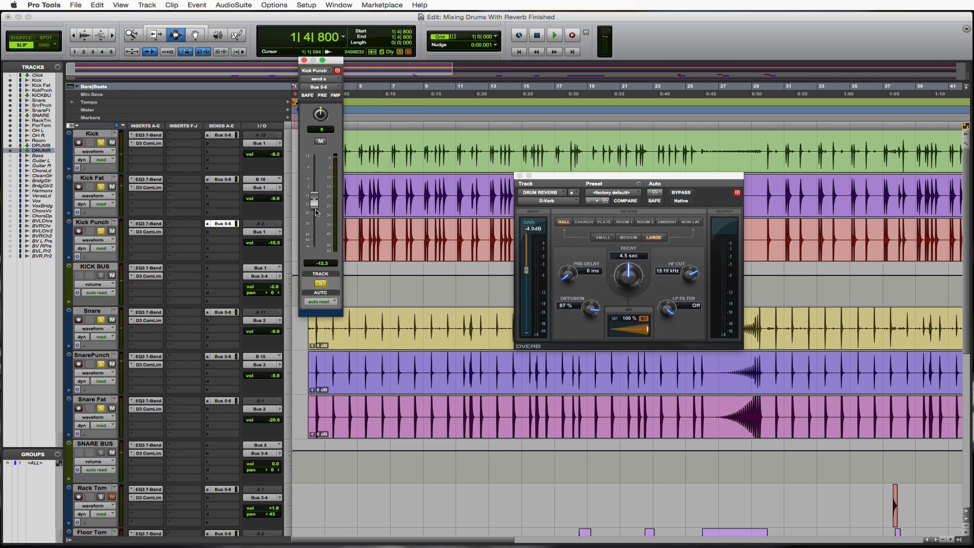
left_click_drag(316, 198, 315, 195)
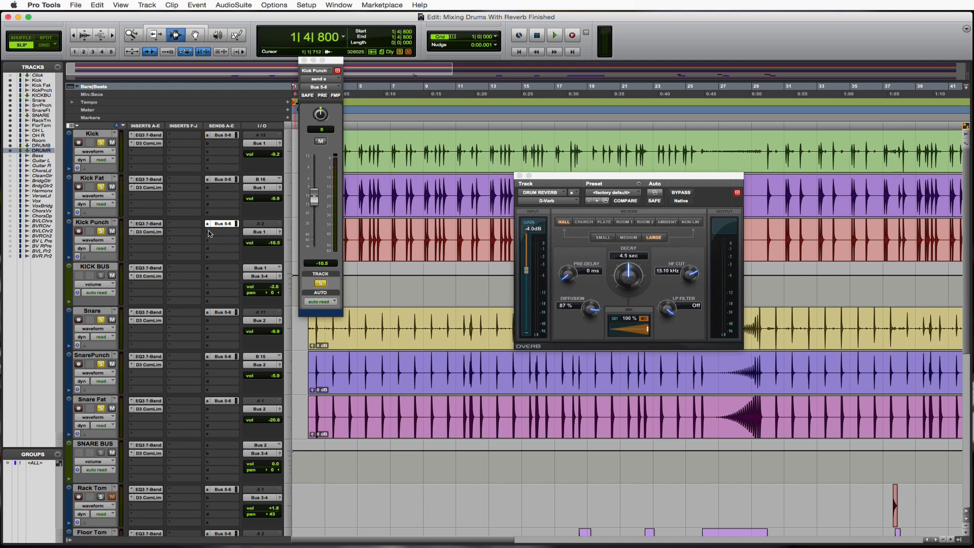
Step: Lower the drum reverb track's volume to about -10.6 dB while auditioning the soloed kick and snare tracks
scroll(210, 233, "down", 6)
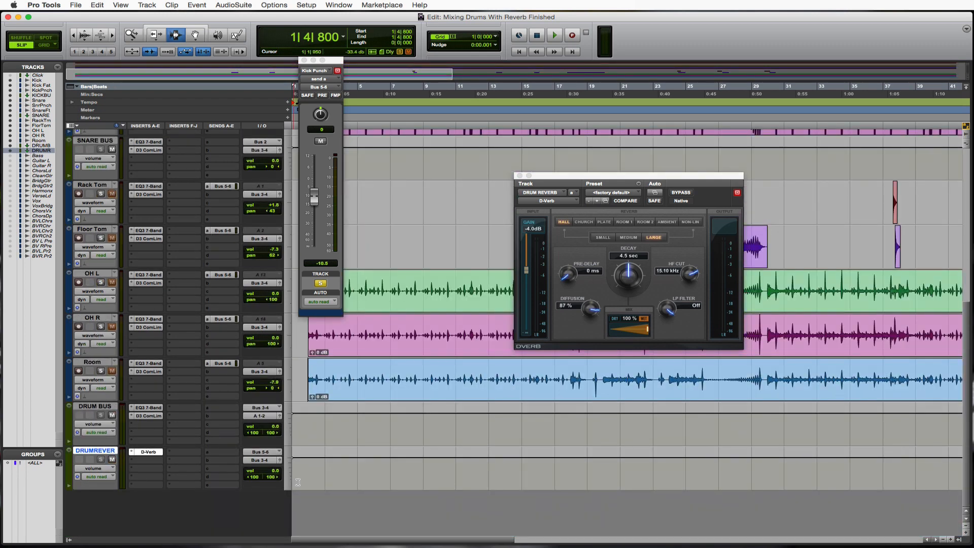
left_click_drag(275, 471, 276, 477)
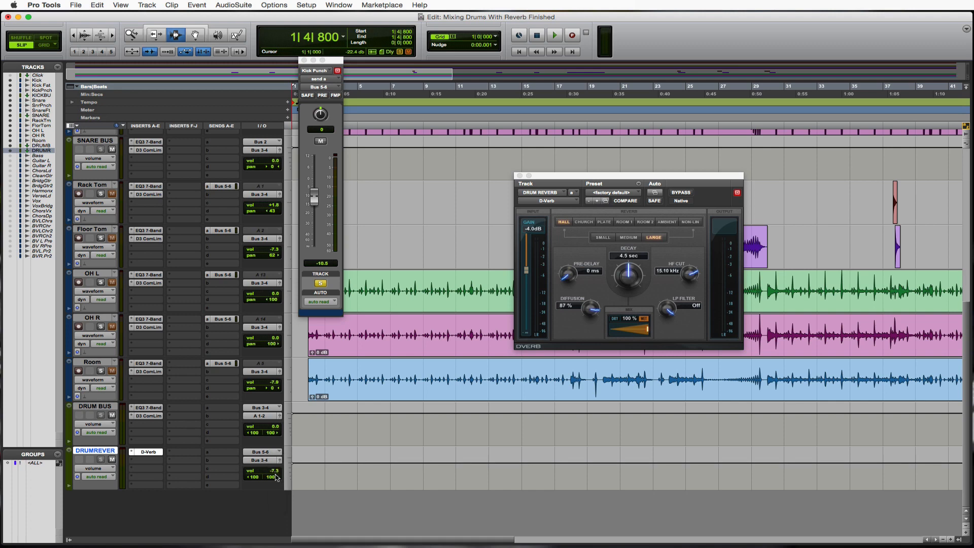
key("space")
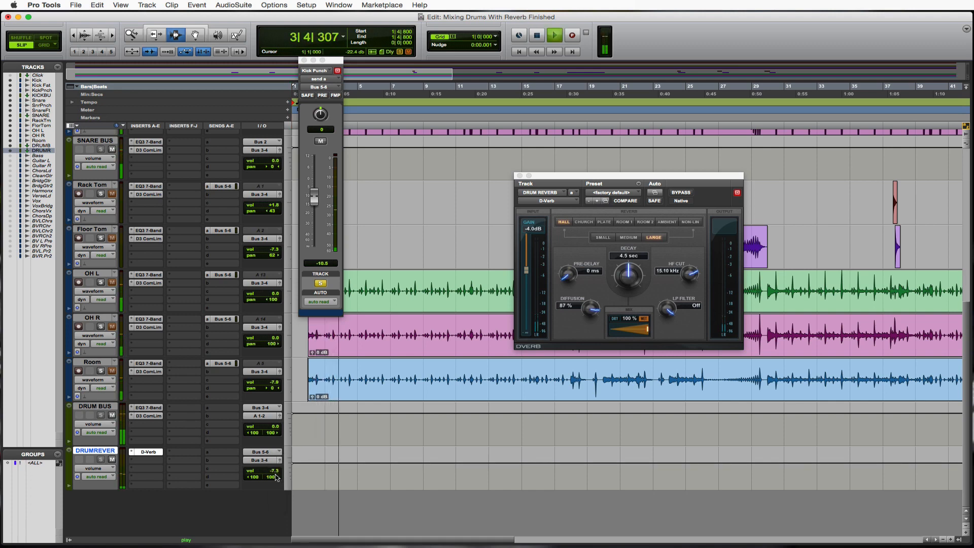
key("space")
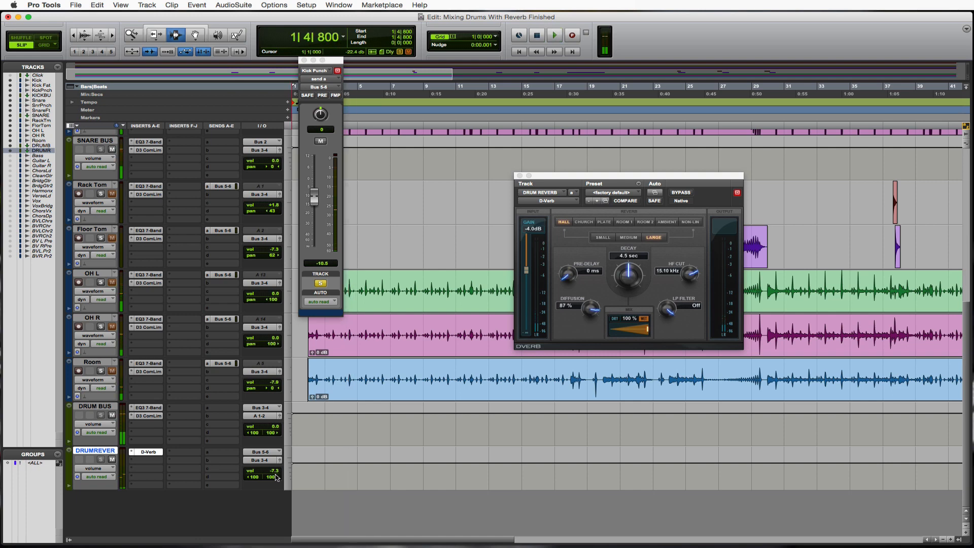
left_click_drag(270, 470, 274, 474)
key("space")
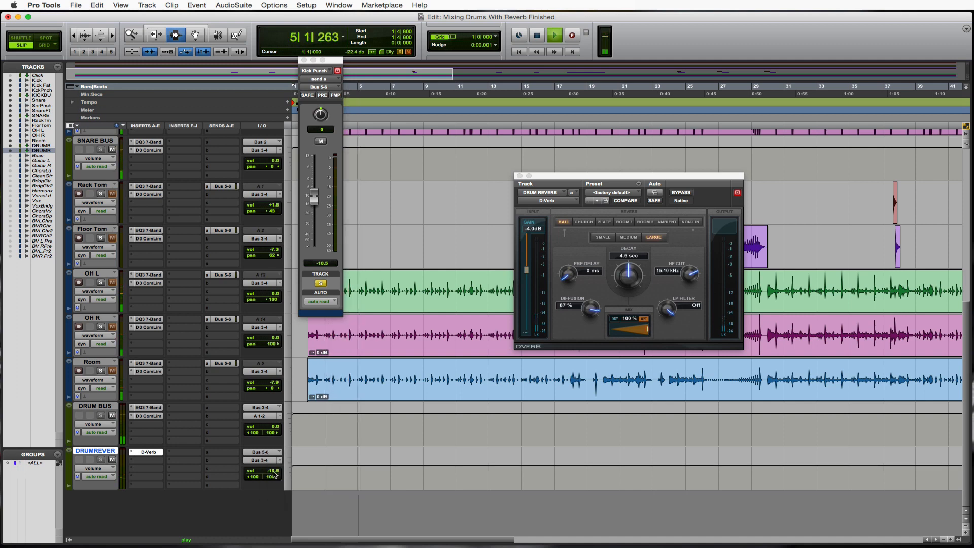
key("space")
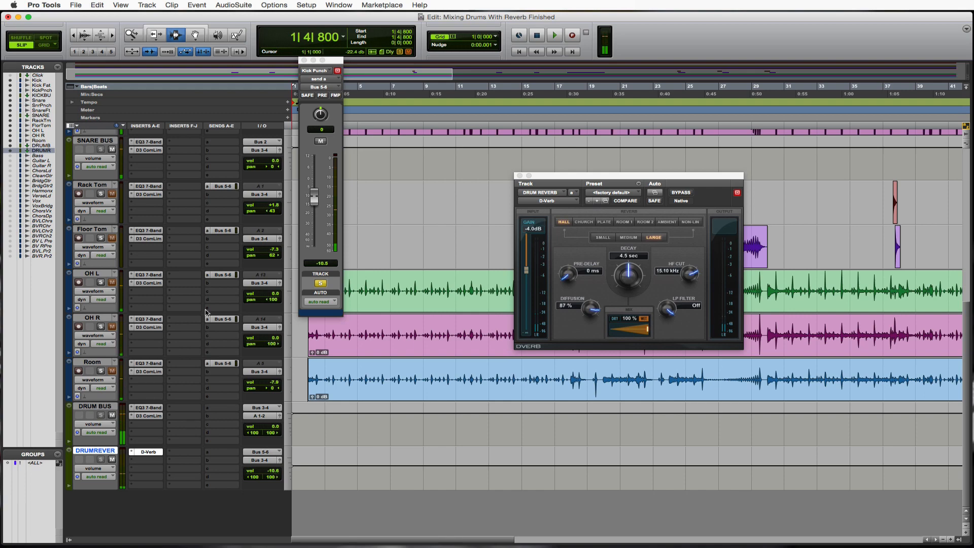
Step: Solo the Rack Tom and Floor Tom tracks and play the tom hits near bar 37
scroll(172, 275, "up", 7)
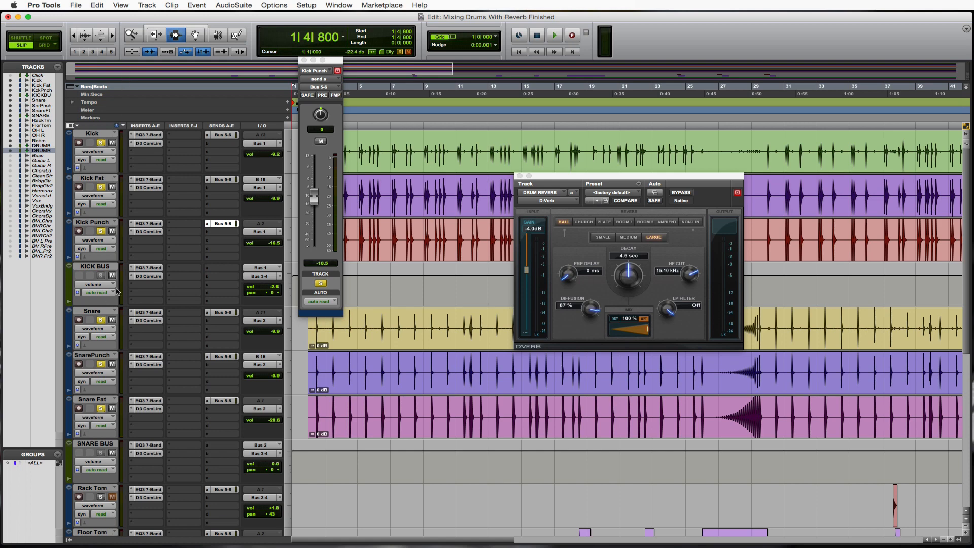
scroll(113, 496, "down", 4)
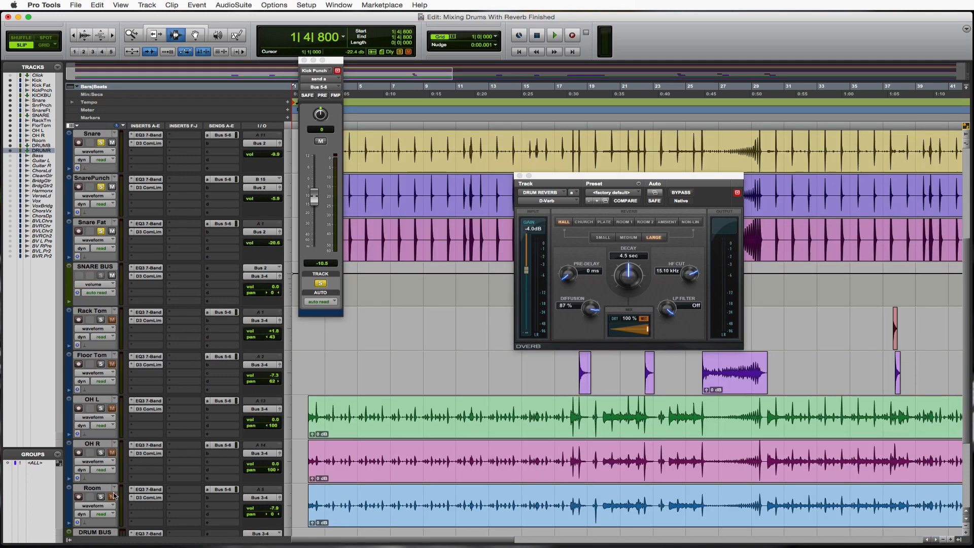
left_click(101, 320)
left_click(102, 364)
left_click(901, 345)
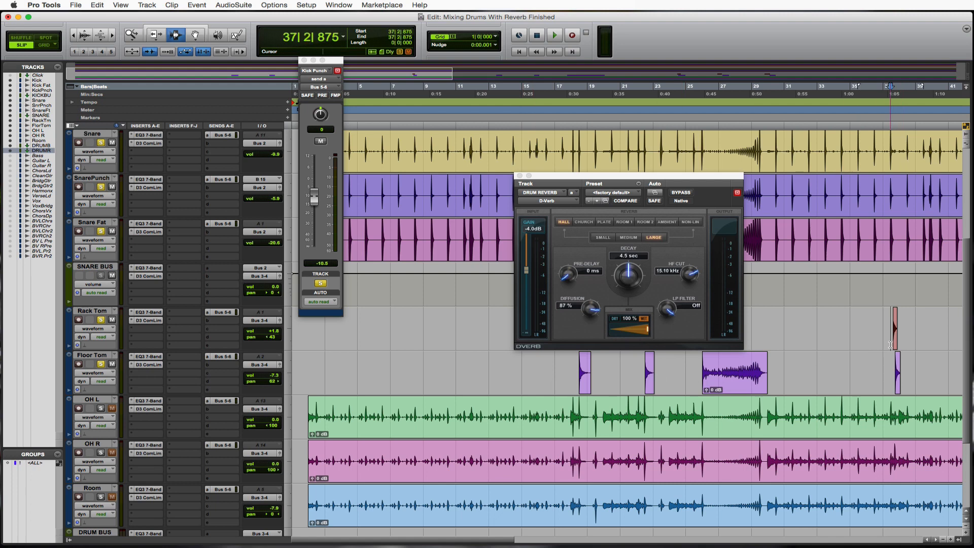
key("space")
key("space")
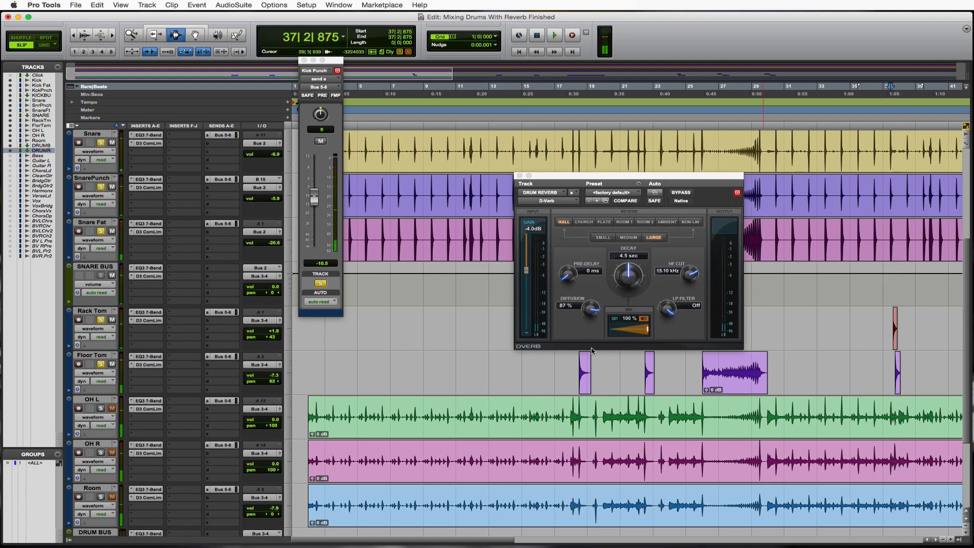
Step: Lower the Rack Tom's Bus 5-6 send level and set the Floor Tom's send to about -12.3 dB
left_click(225, 312)
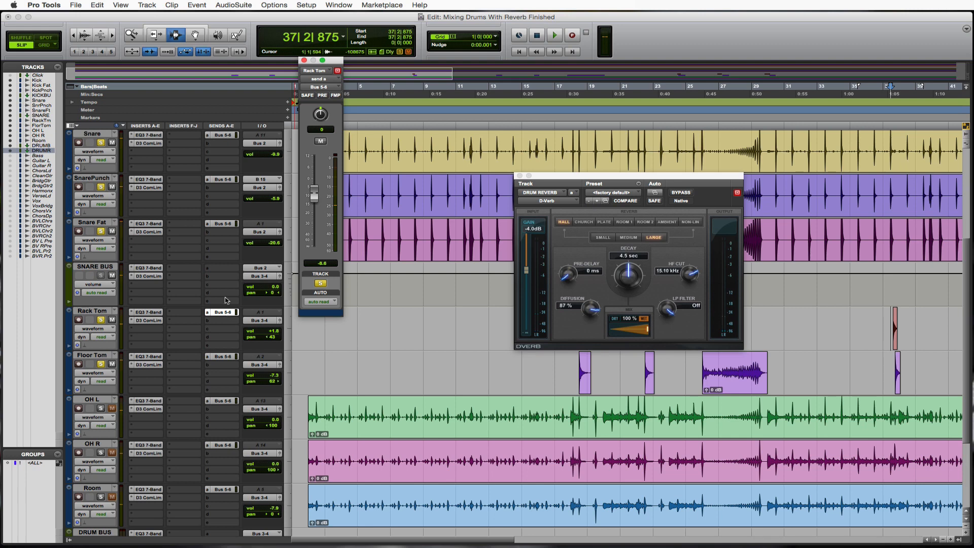
left_click_drag(315, 192, 314, 199)
left_click(225, 357)
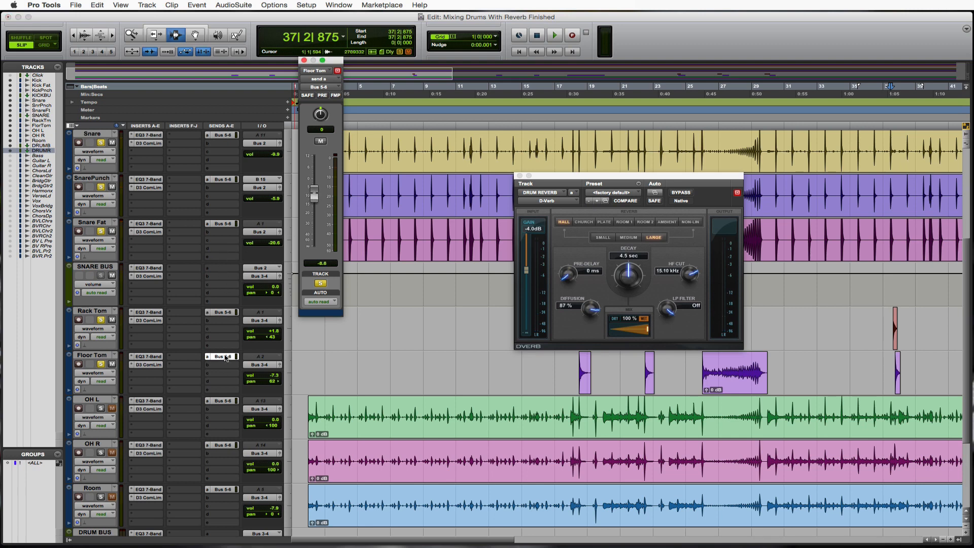
left_click_drag(315, 193, 317, 206)
Step: Play from just before the Rack Tom clip near bar 37 to hear the adjusted tom sends
left_click(890, 325)
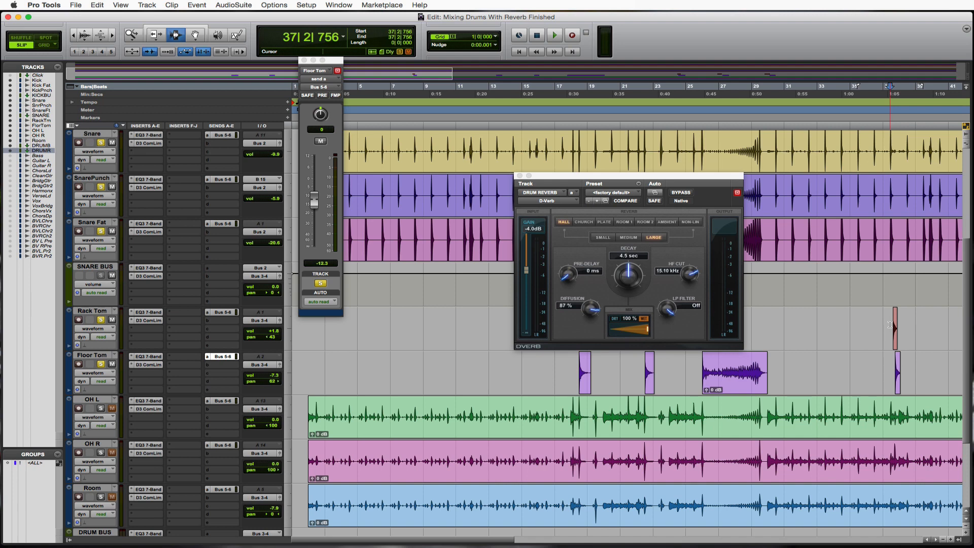
key("space")
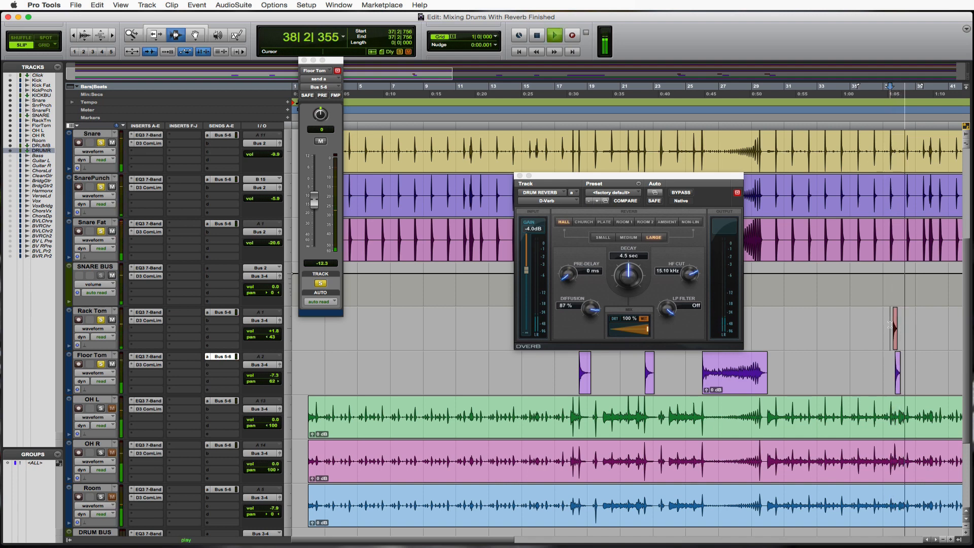
key("space")
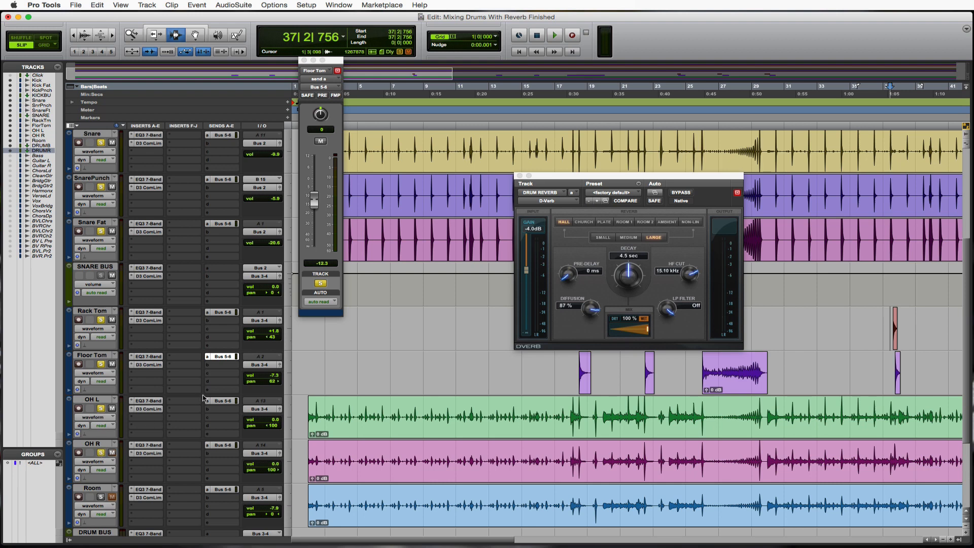
Step: Open the OH L track's Bus 5-6 send, solo the Room track and play the soloed drums from just before the overhead clips
left_click(217, 401)
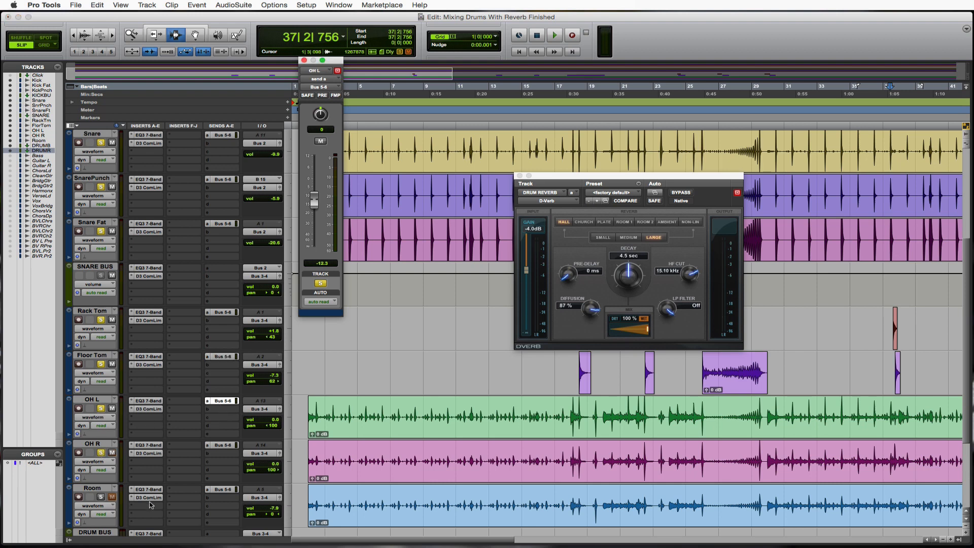
left_click(100, 500)
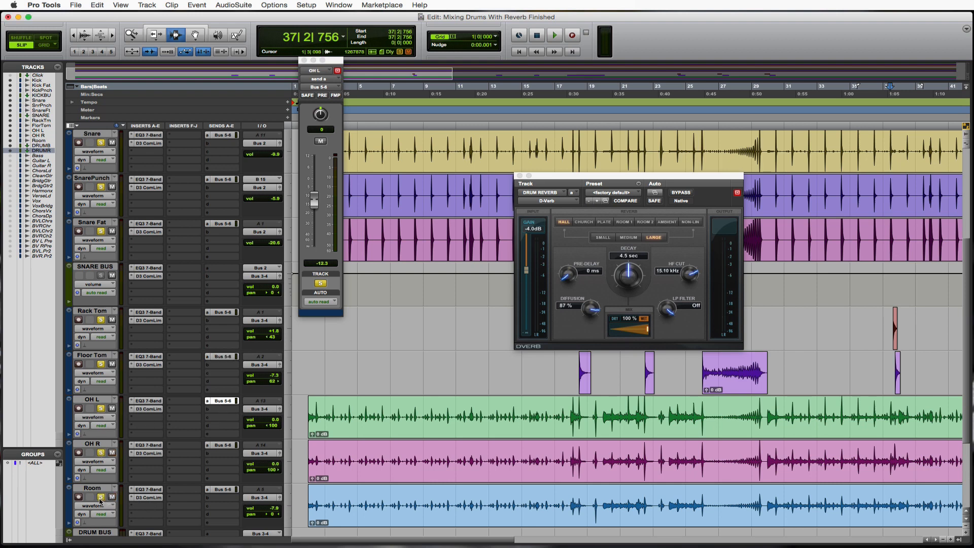
left_click(307, 426)
key("space")
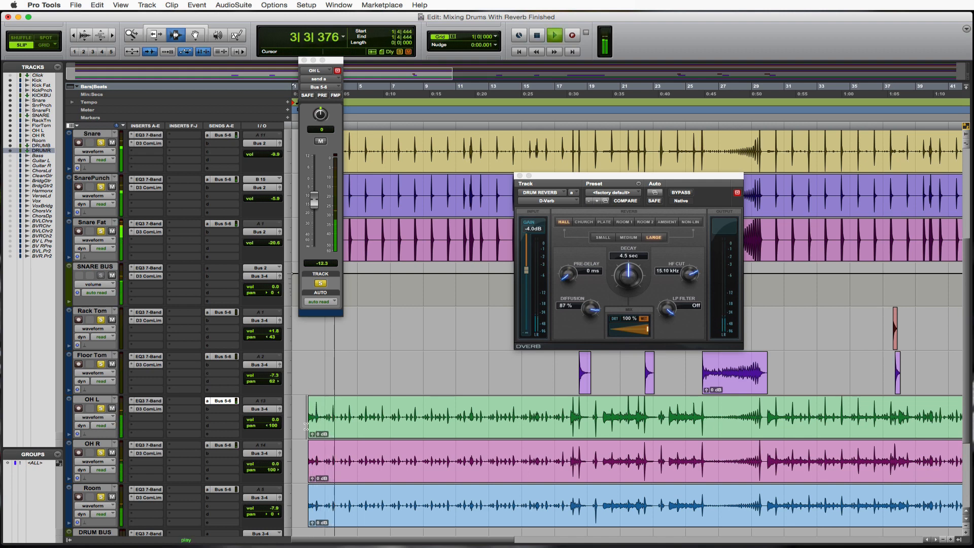
key("space")
Step: Unsolo all the drum tracks, including the toms, overheads, Room, snare and kick tracks
left_click(101, 320)
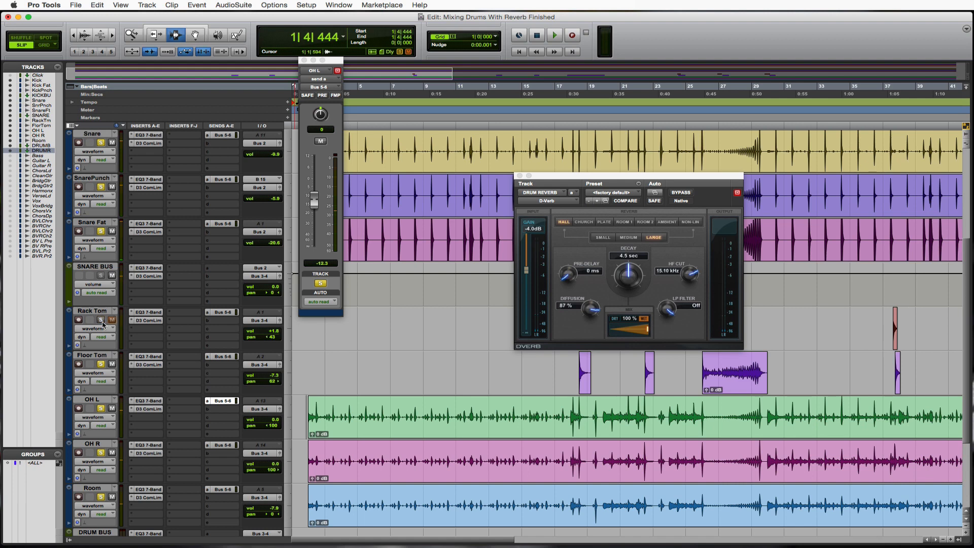
left_click(100, 364)
left_click(101, 409)
left_click(101, 453)
left_click(101, 497)
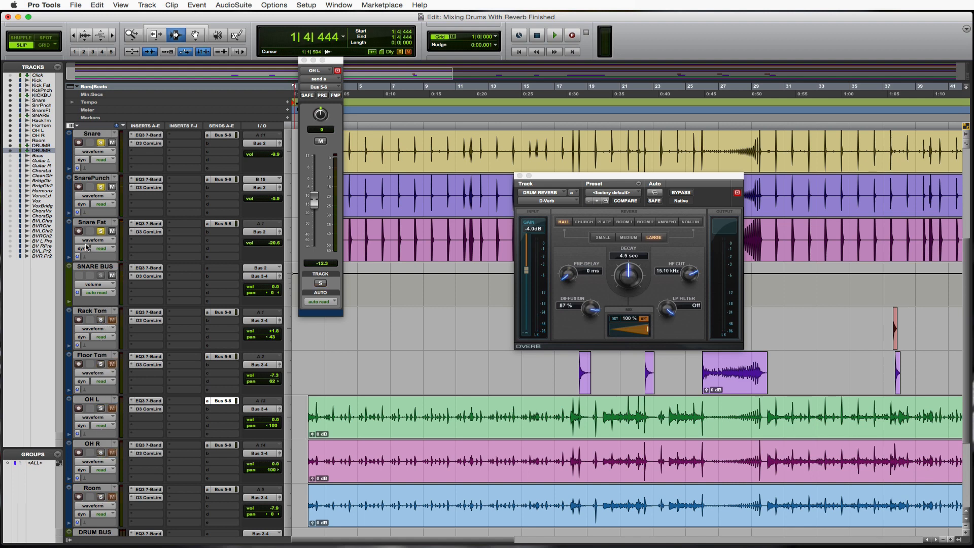
left_click(101, 231)
left_click(101, 186)
left_click(101, 143)
scroll(101, 143, "up", 6)
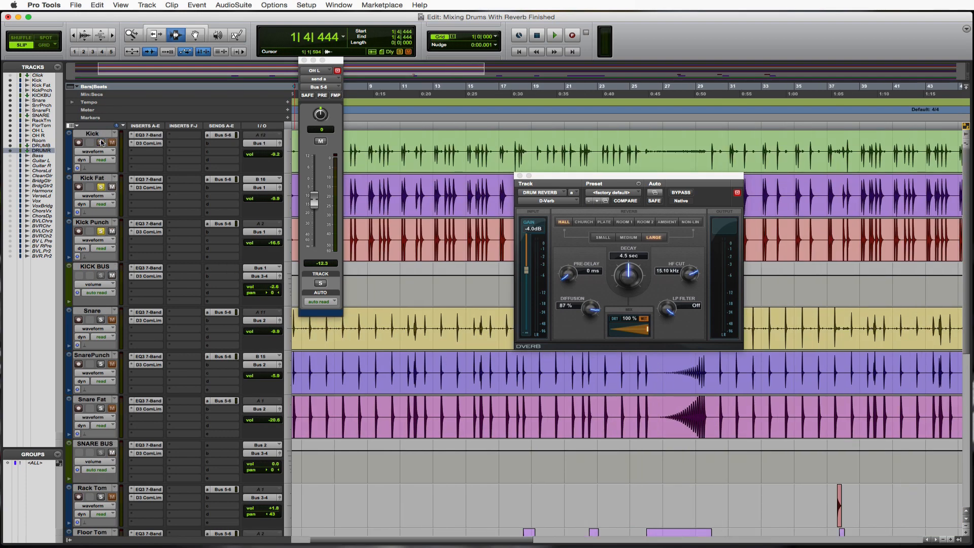
left_click(101, 186)
left_click(101, 231)
Step: Play the full drum mix from bar 4 while checking the drum reverb track's volume
scroll(104, 258, "down", 10)
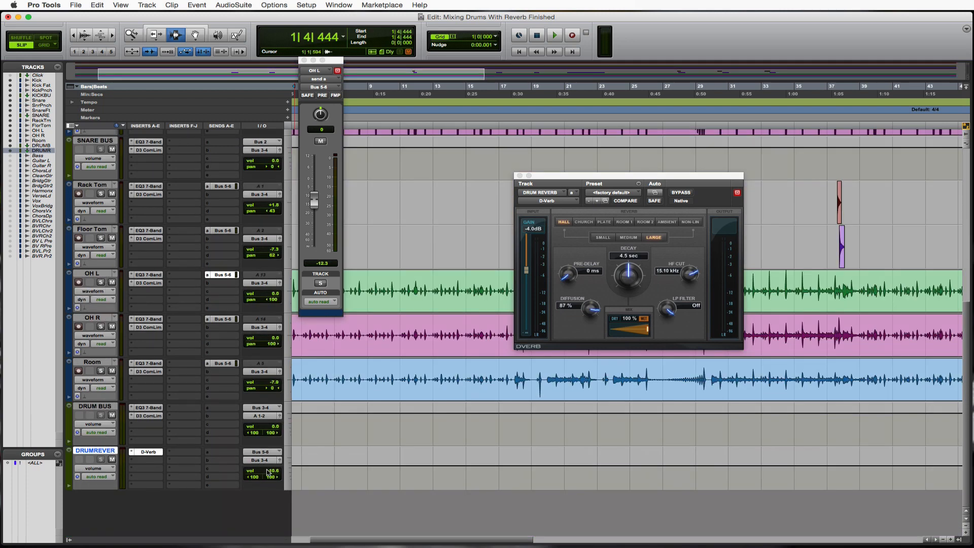
left_click(292, 435)
key("space")
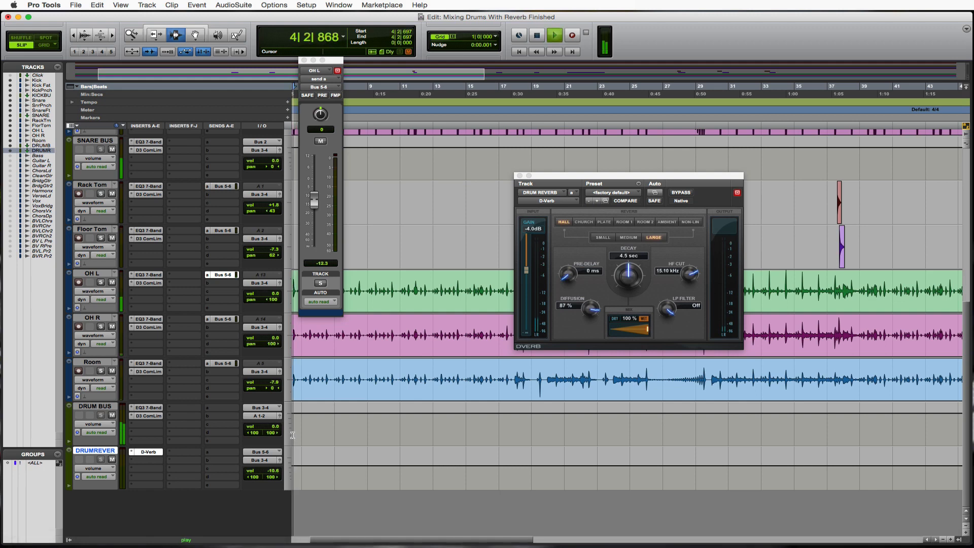
left_click(267, 472)
mouse_move(268, 472)
left_mouse_down()
mouse_move(271, 445)
mouse_move(270, 470)
left_mouse_up()
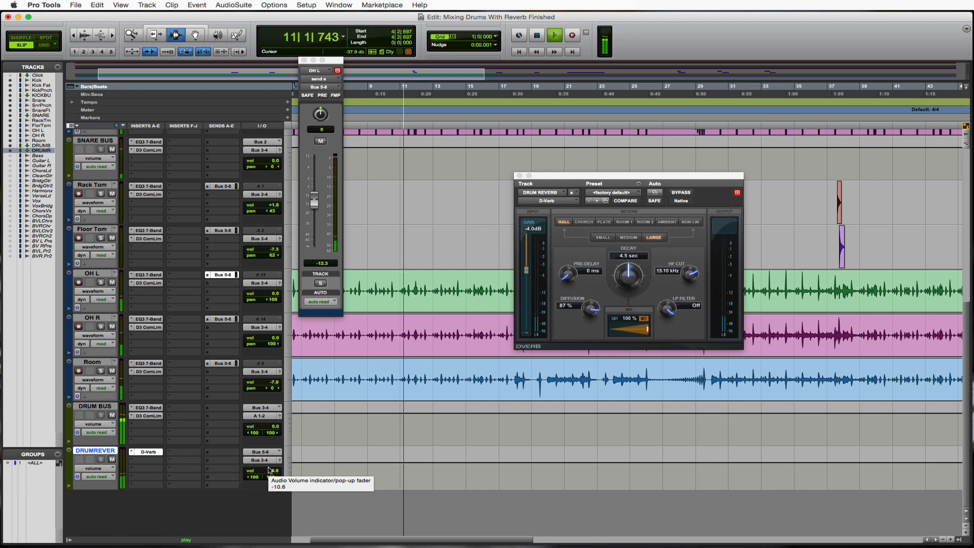
key("space")
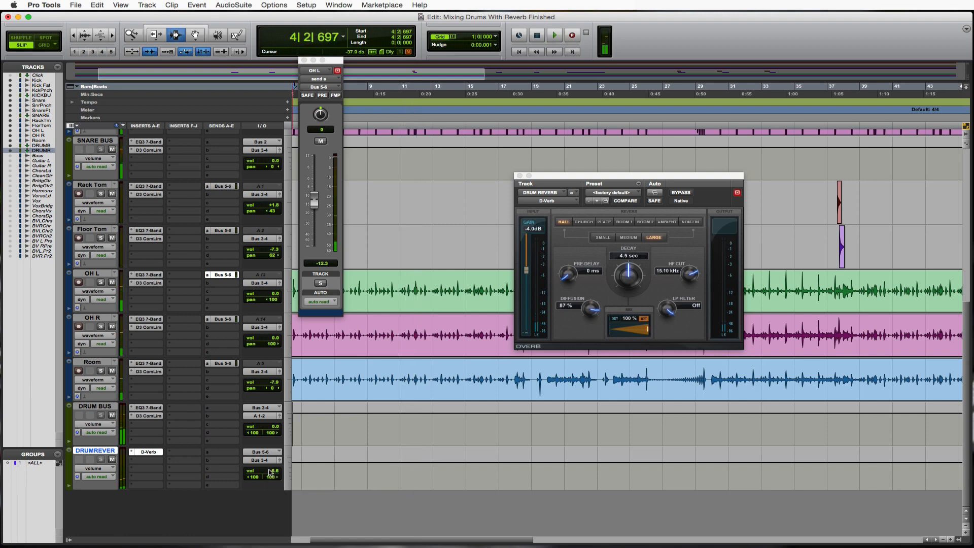